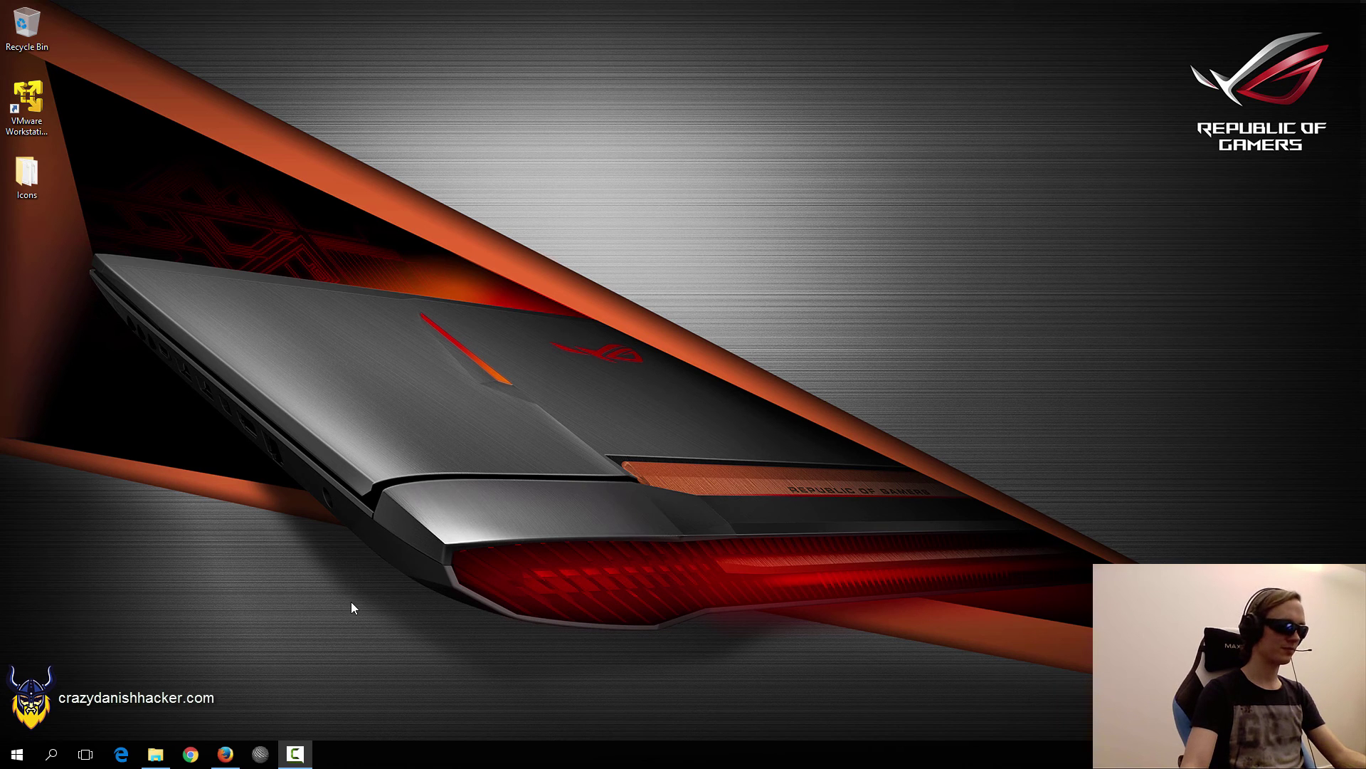
- Bring up the GSM frequency-band table in the Wikipedia article, then open the SDR# program folder
click(225, 753)
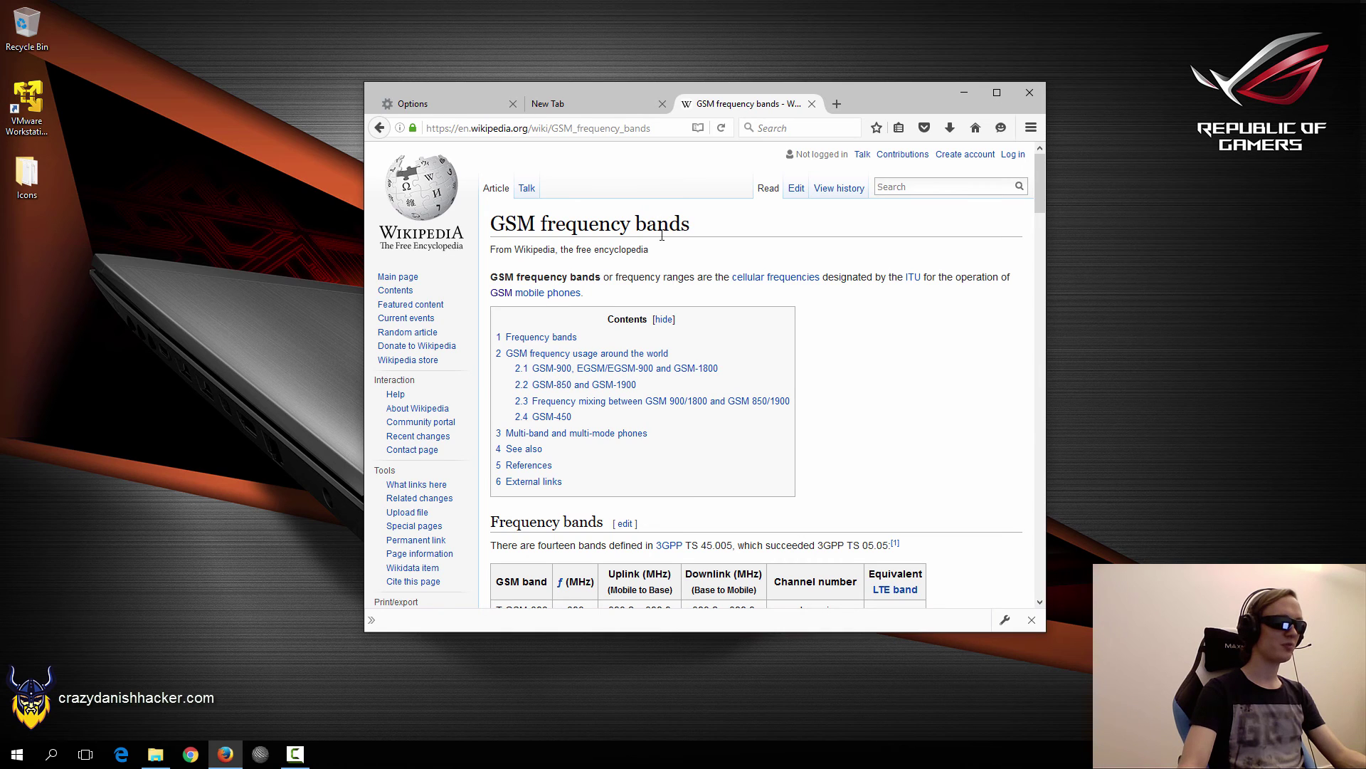
scroll(867, 361, down, 5)
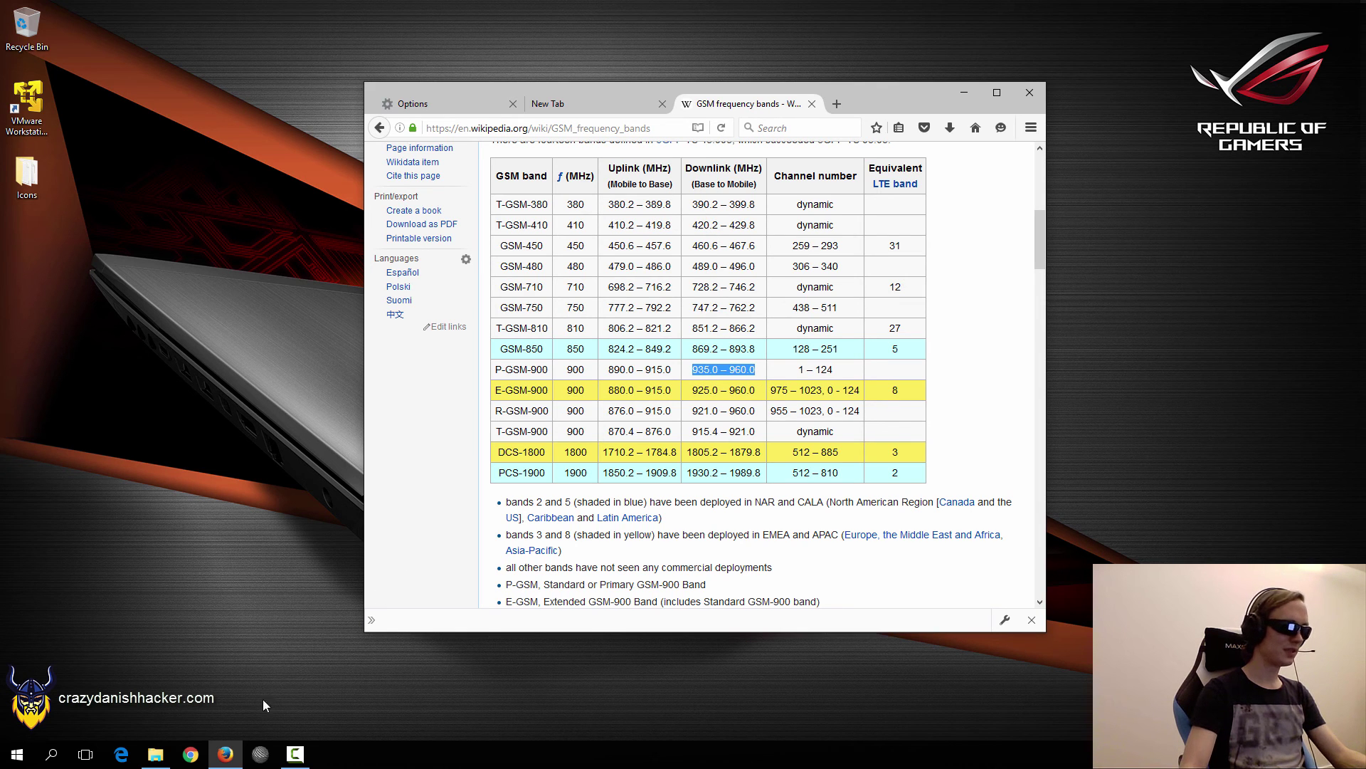
click(158, 755)
- Launch SDR#, recheck the 935–960 MHz range in the article, and retune from 945.650 down to 935.000 MHz
double_click(547, 332)
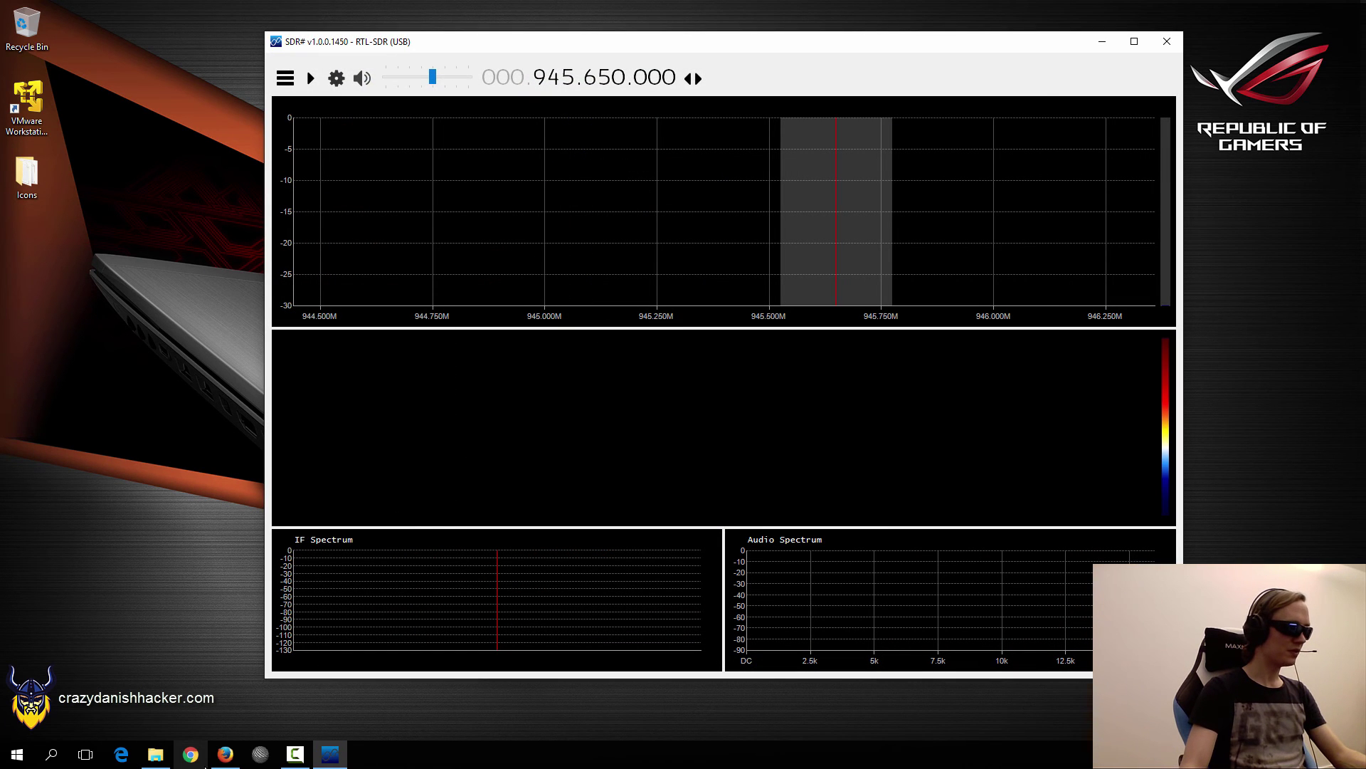
click(225, 756)
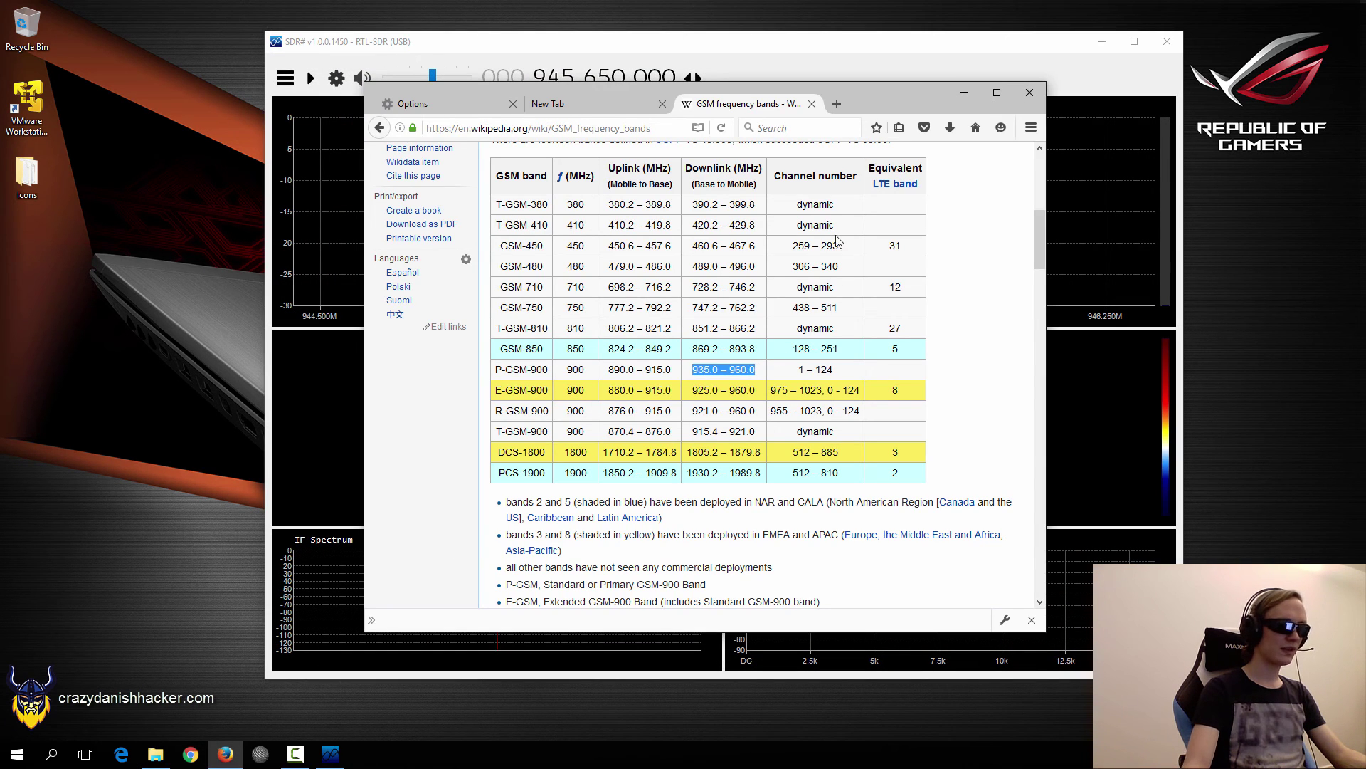
click(899, 33)
click(554, 83)
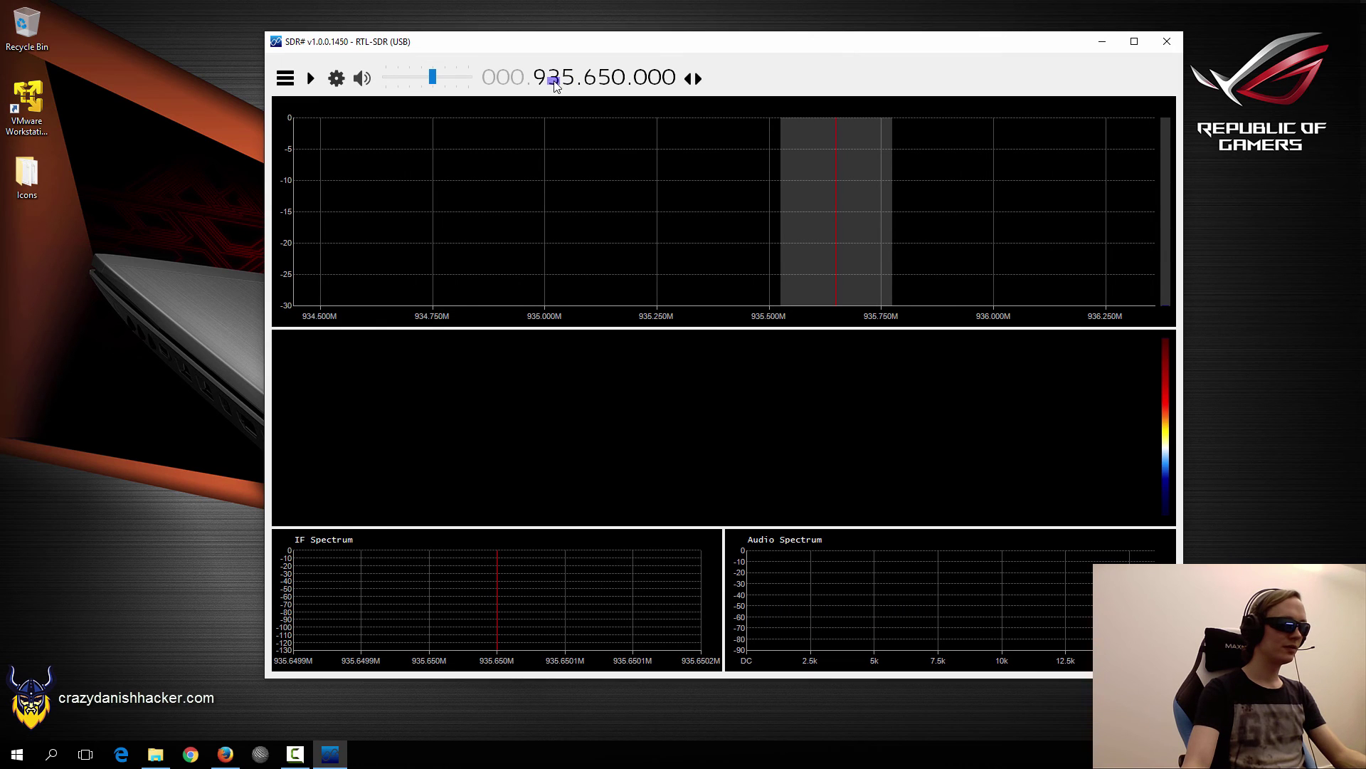
scroll(589, 81, down, 6)
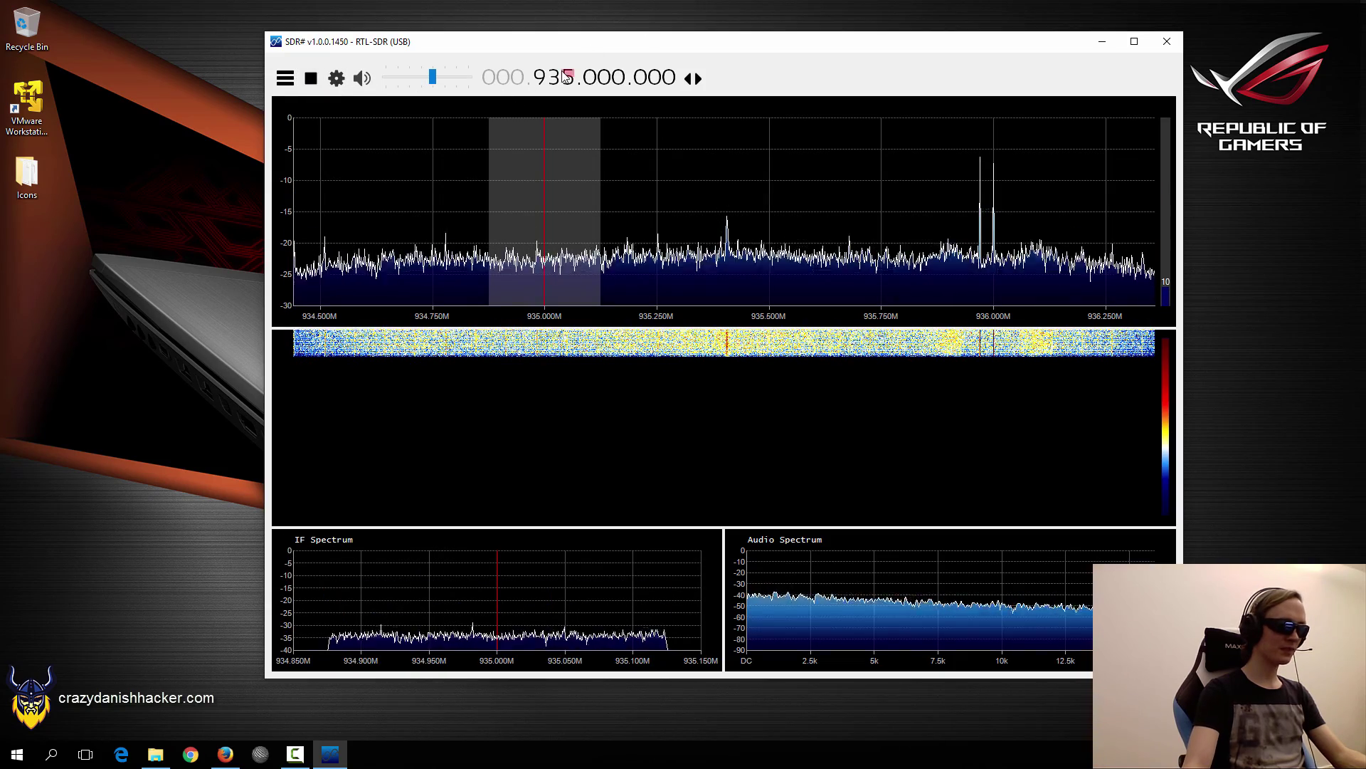
- Sweep the tuning up from 935 MHz, checking the weak signals near 941.950 and 942.100 MHz
scroll(574, 77, up, 3)
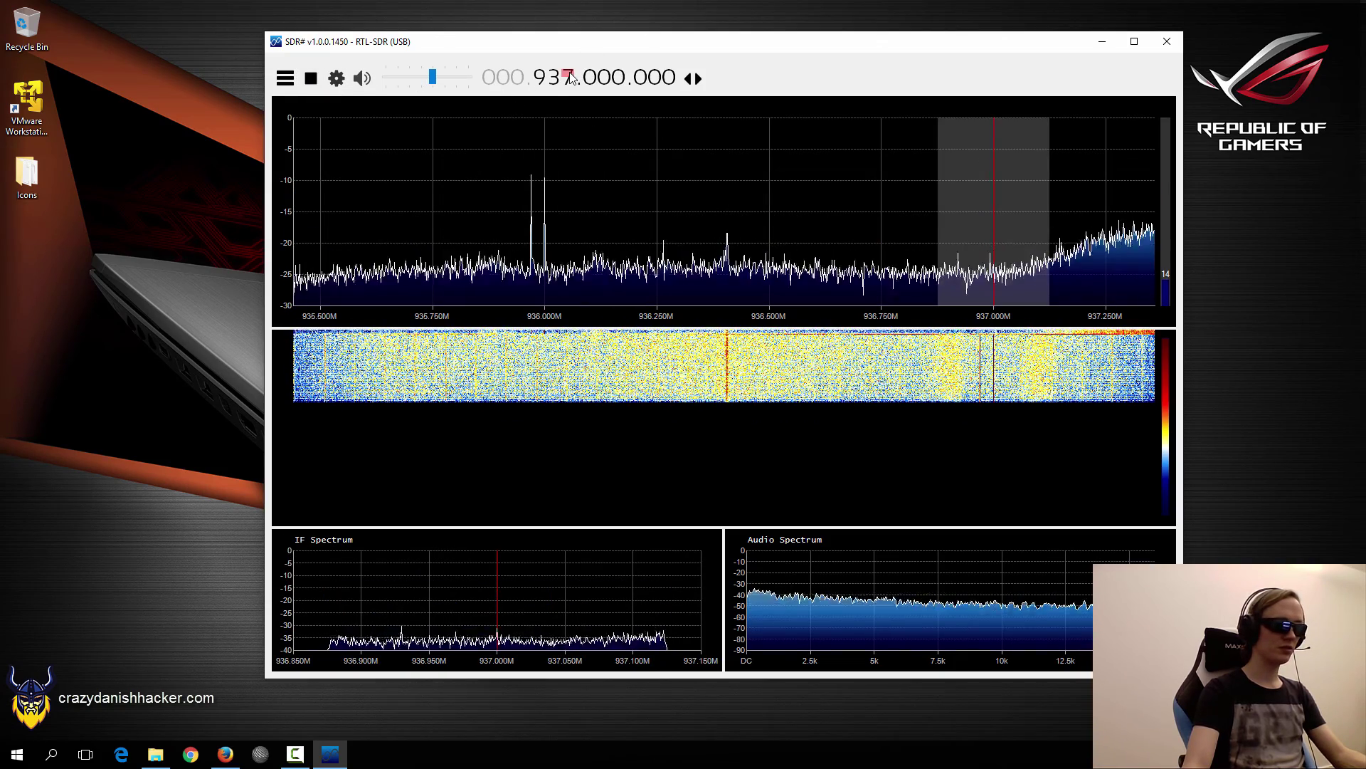
scroll(572, 77, up, 4)
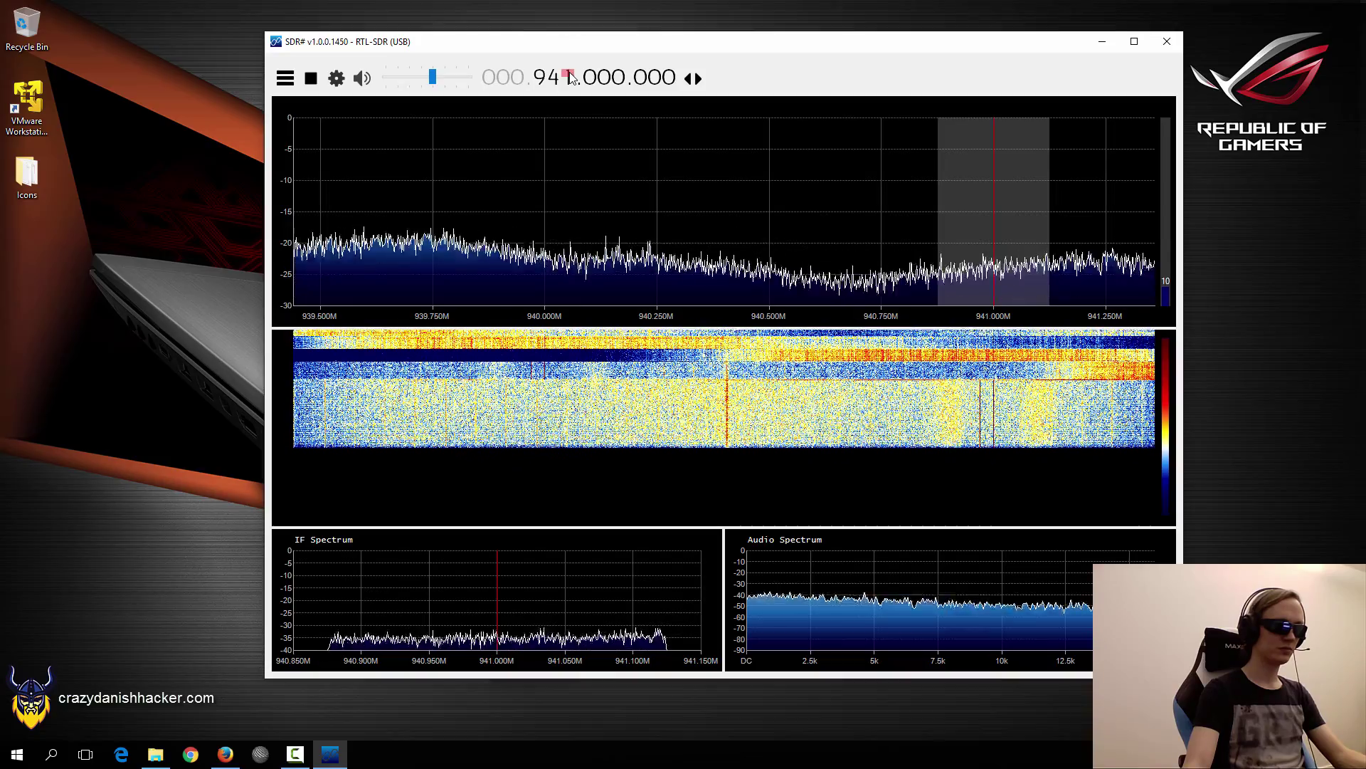
scroll(572, 76, up, 1)
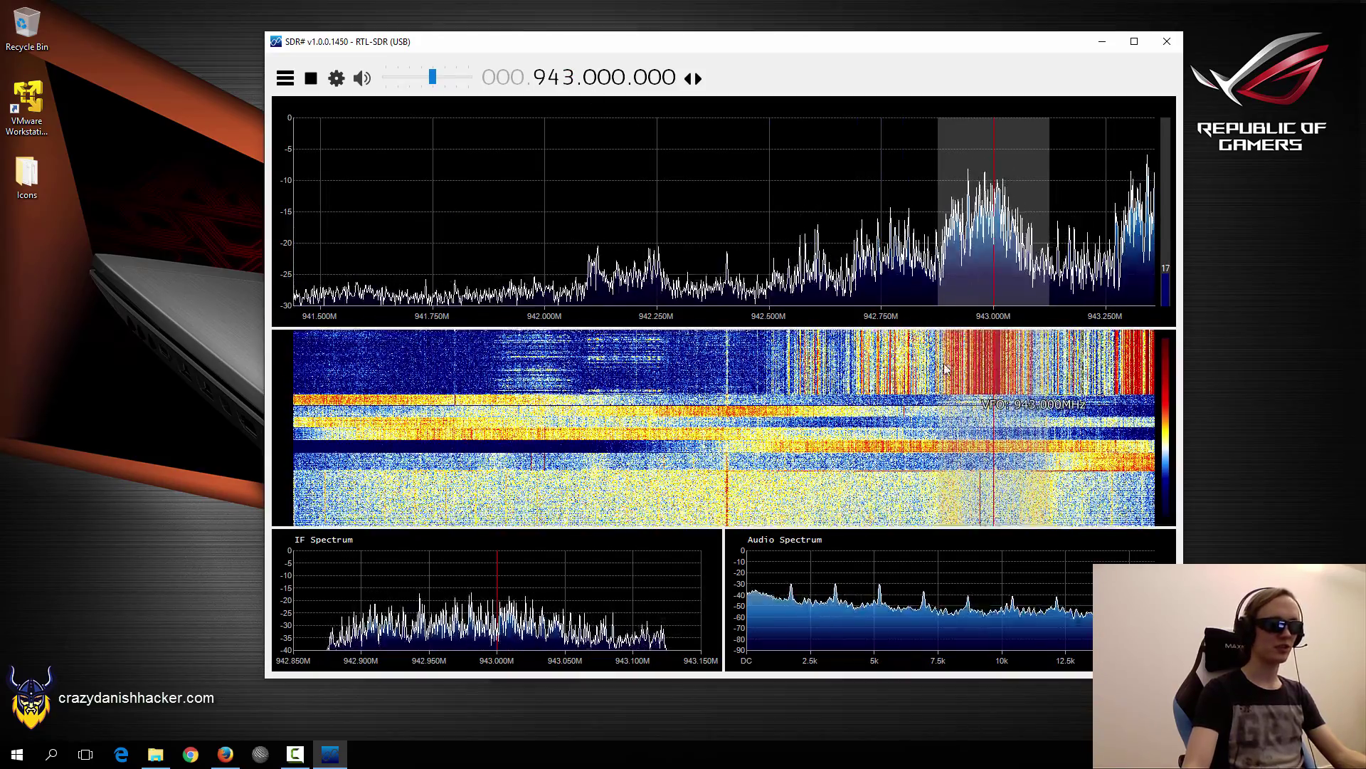
click(526, 294)
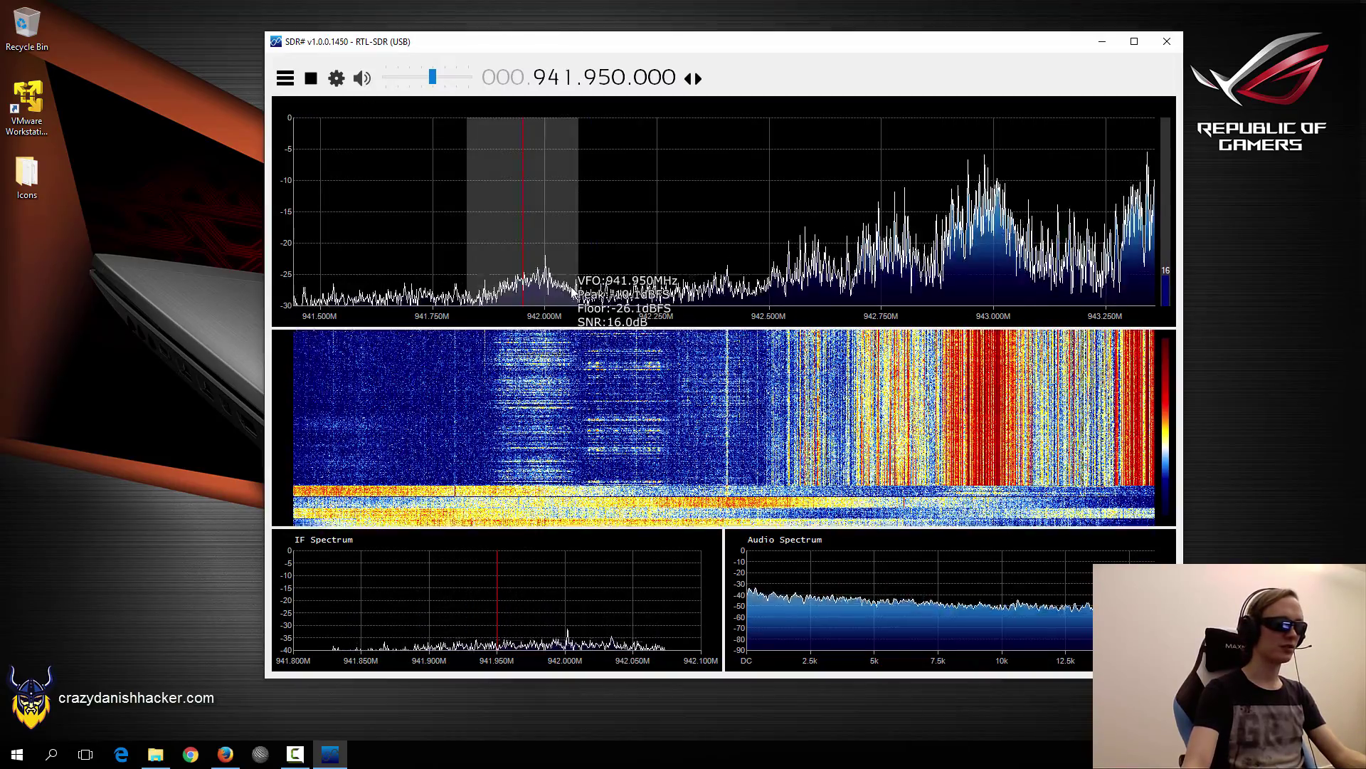
click(589, 271)
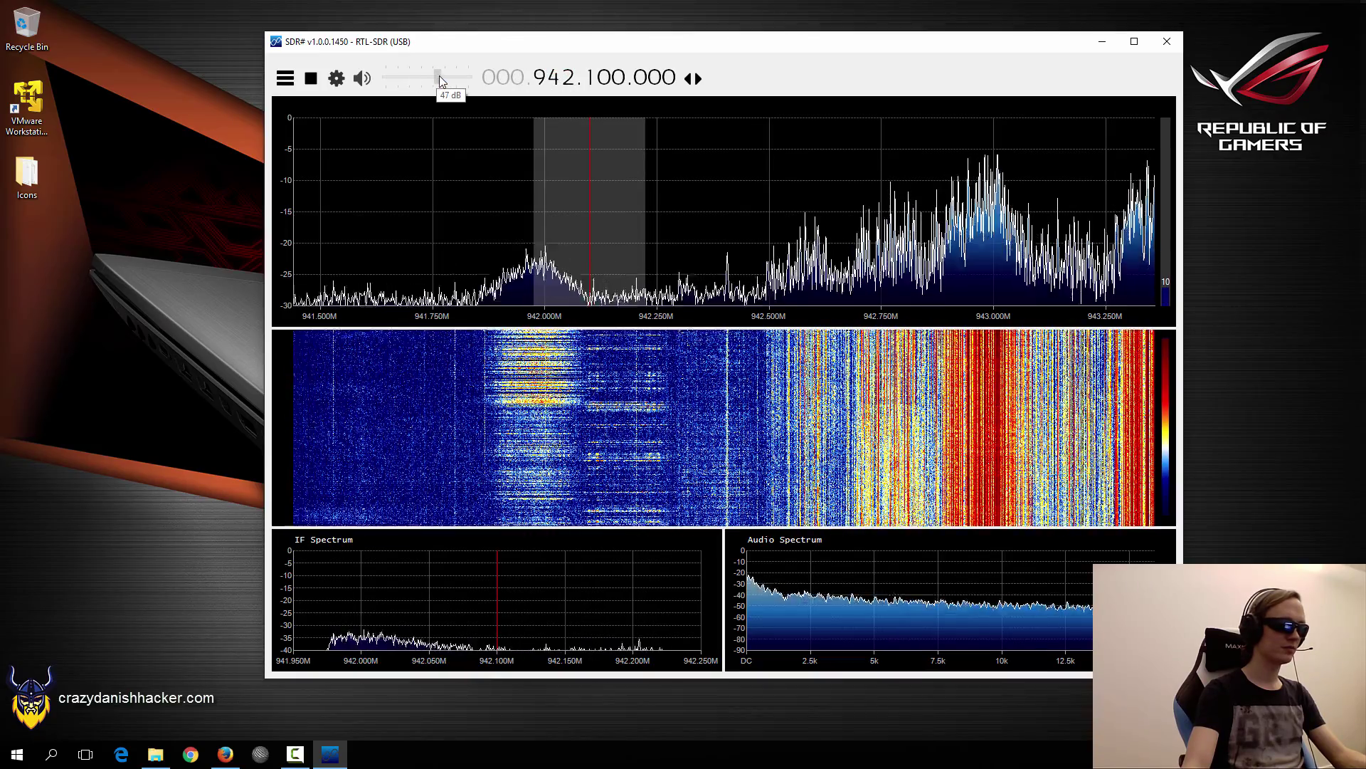
- Tune to the strong 942.950 MHz carrier and lower the volume to 40 dB
drag(442, 75, 428, 74)
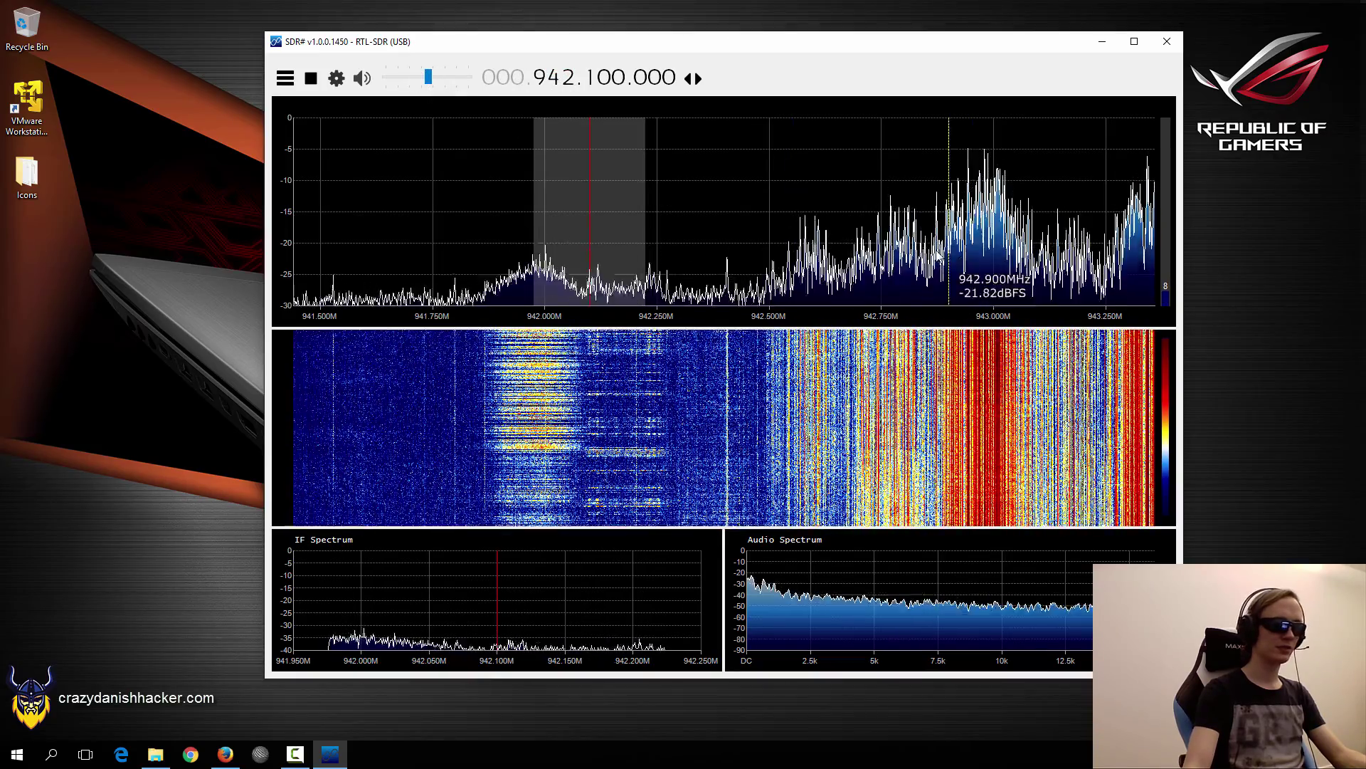
click(971, 269)
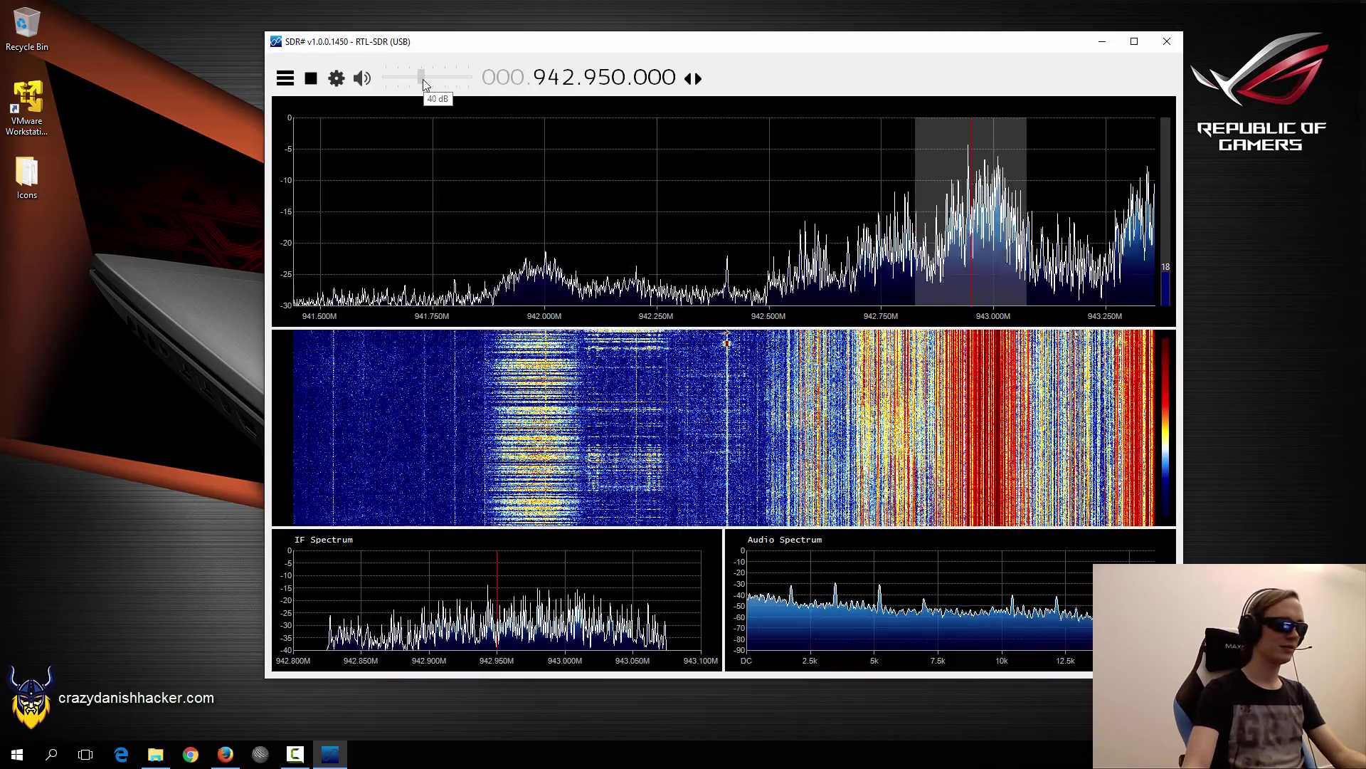
drag(449, 78, 421, 78)
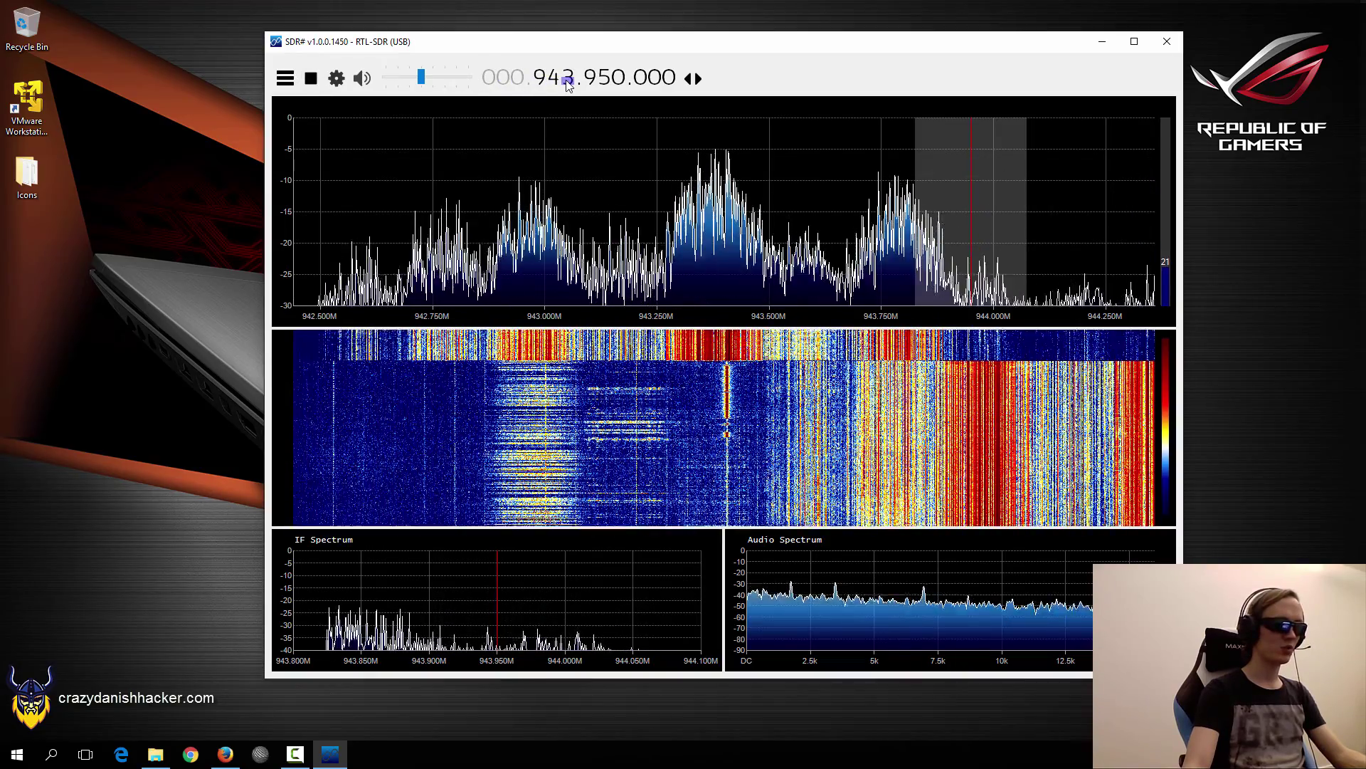
- Compare the peaks at 943.350 and 942.950 MHz, then move up to a faint signal near 945.150 MHz
click(701, 270)
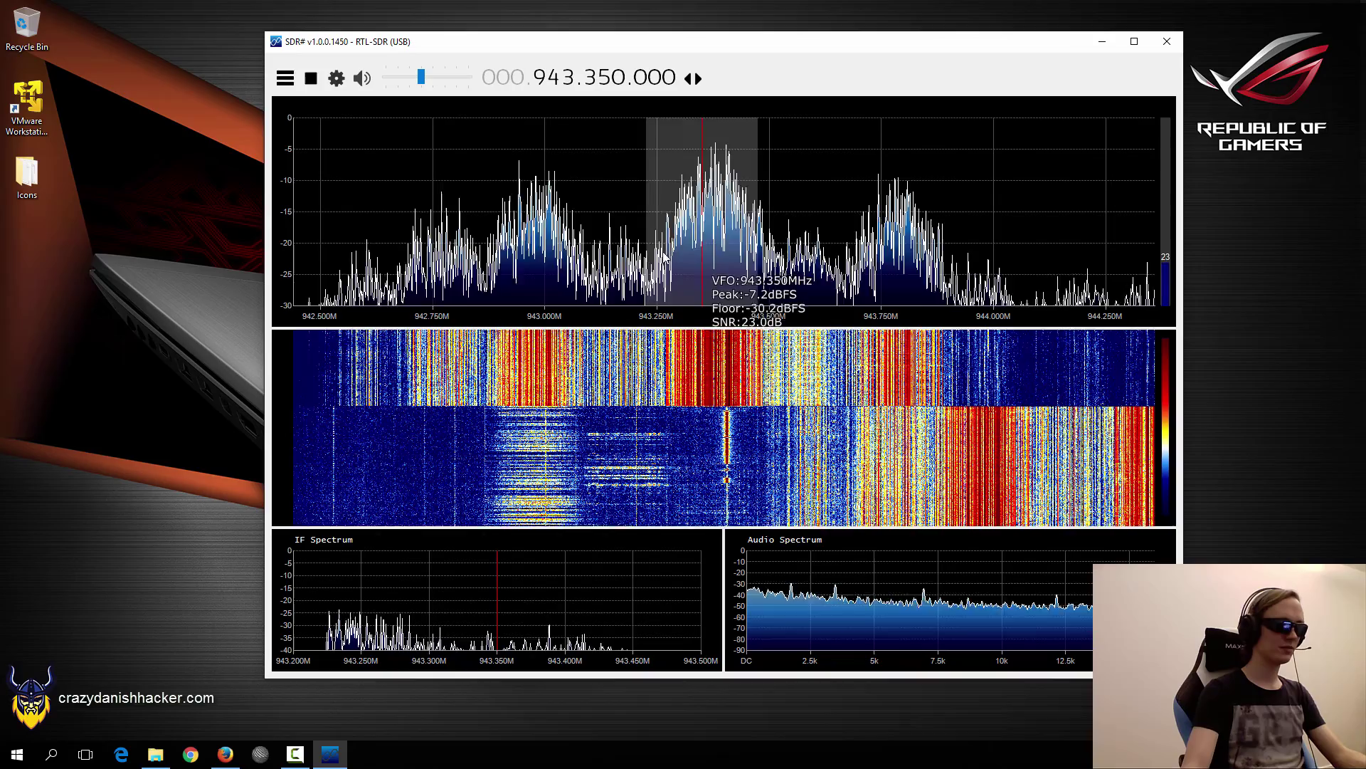
click(526, 267)
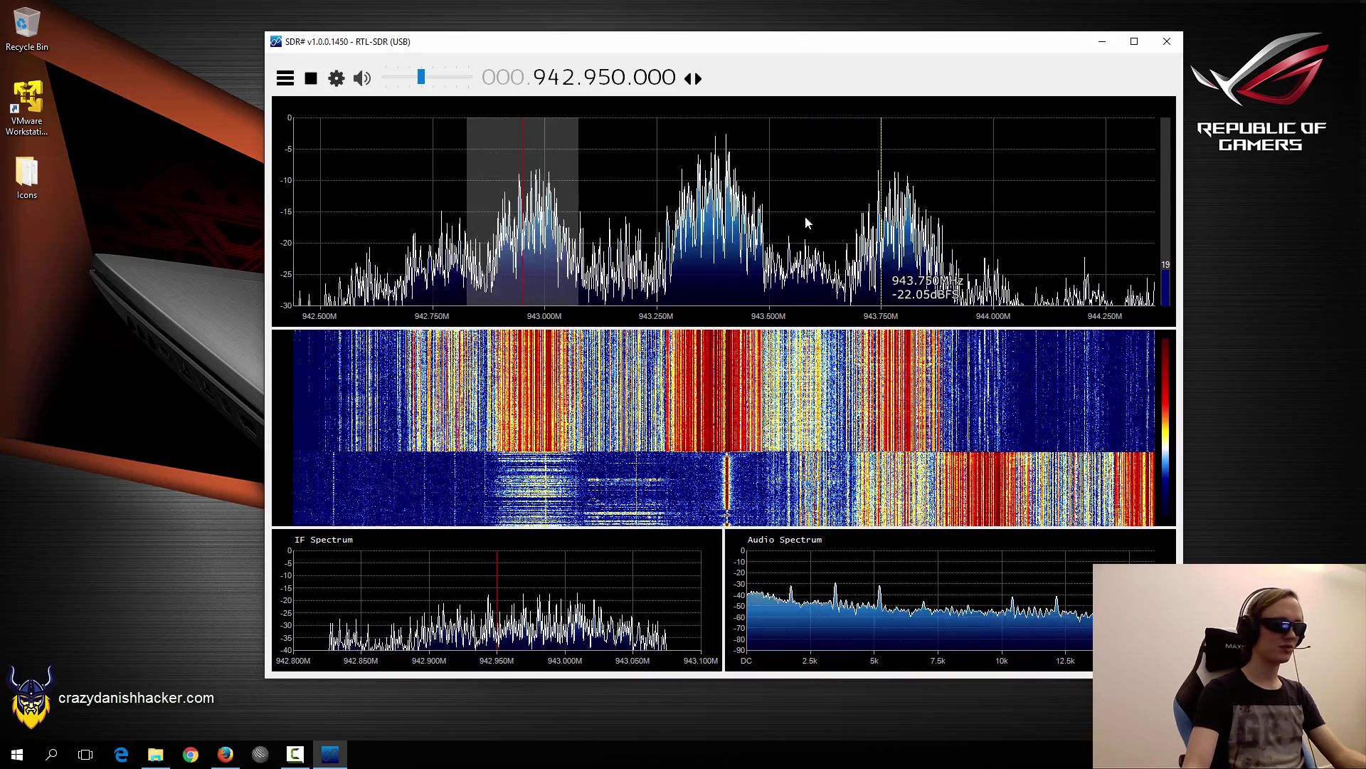
scroll(563, 78, up, 2)
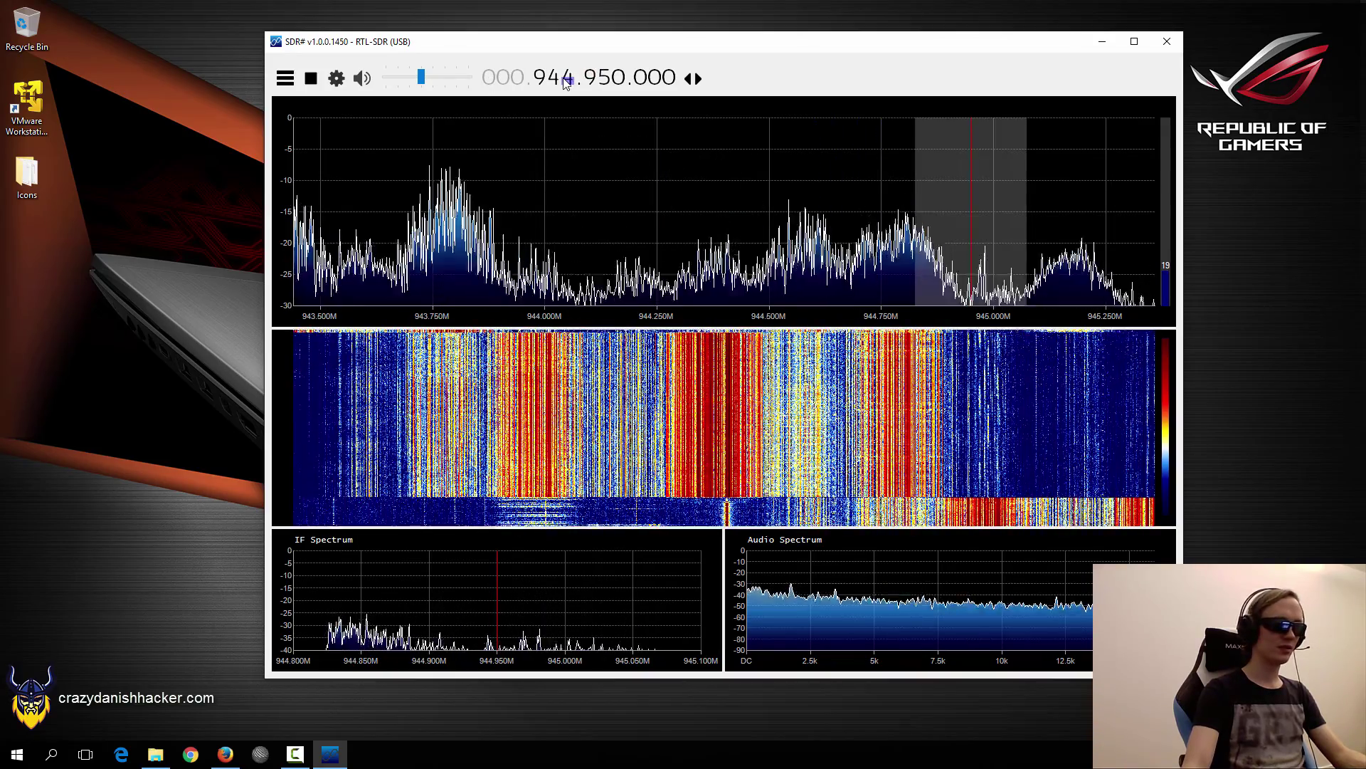
click(1054, 269)
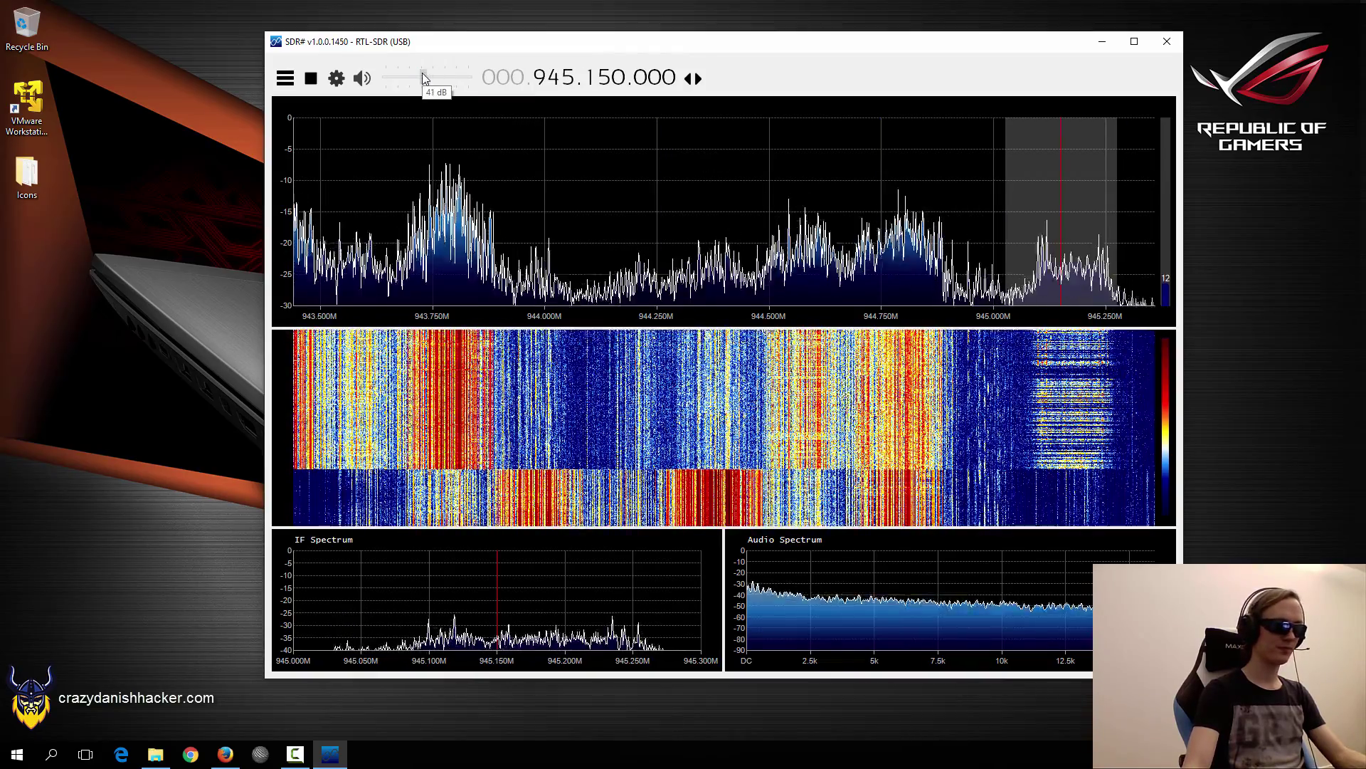
- Listen to the bursty carriers at 945.650–945.900 MHz with the volume adjusted, then move up to 948.850 MHz
scroll(568, 82, up, 2)
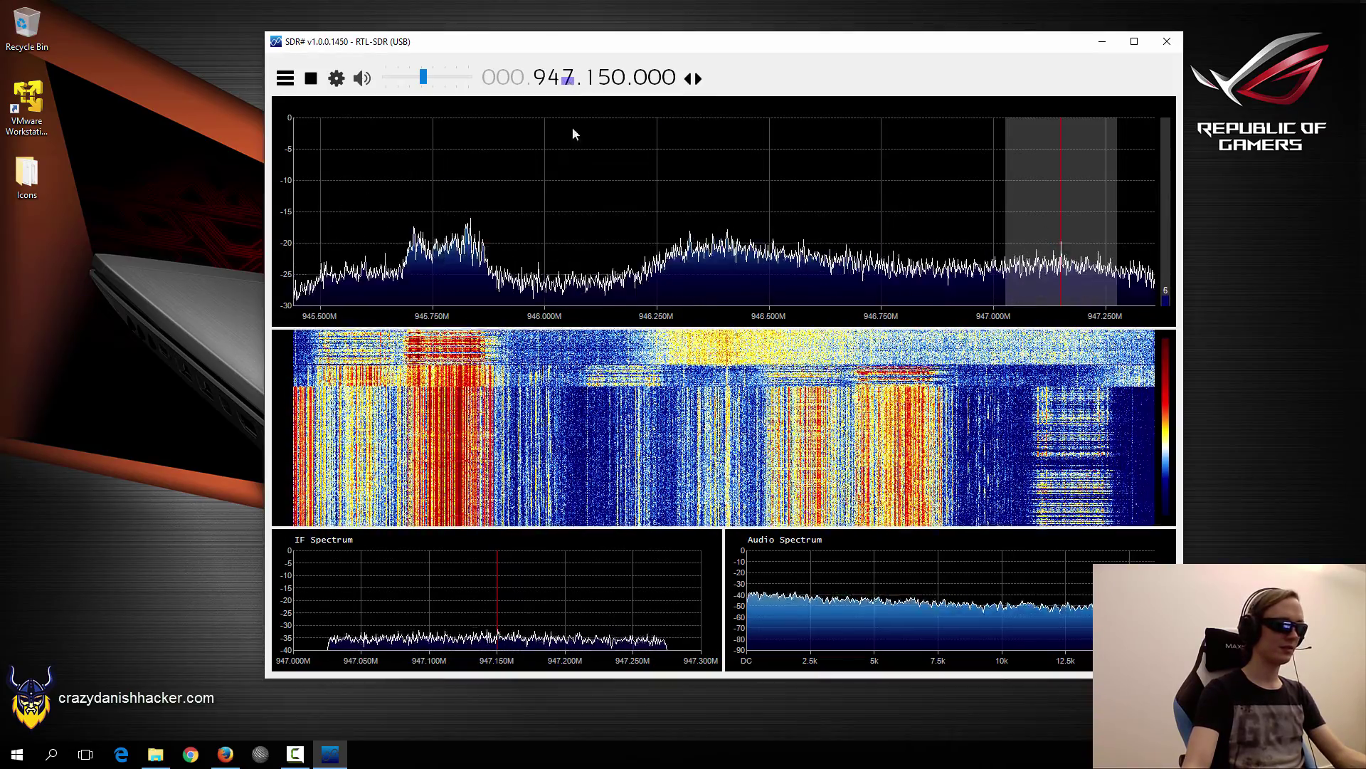
click(431, 264)
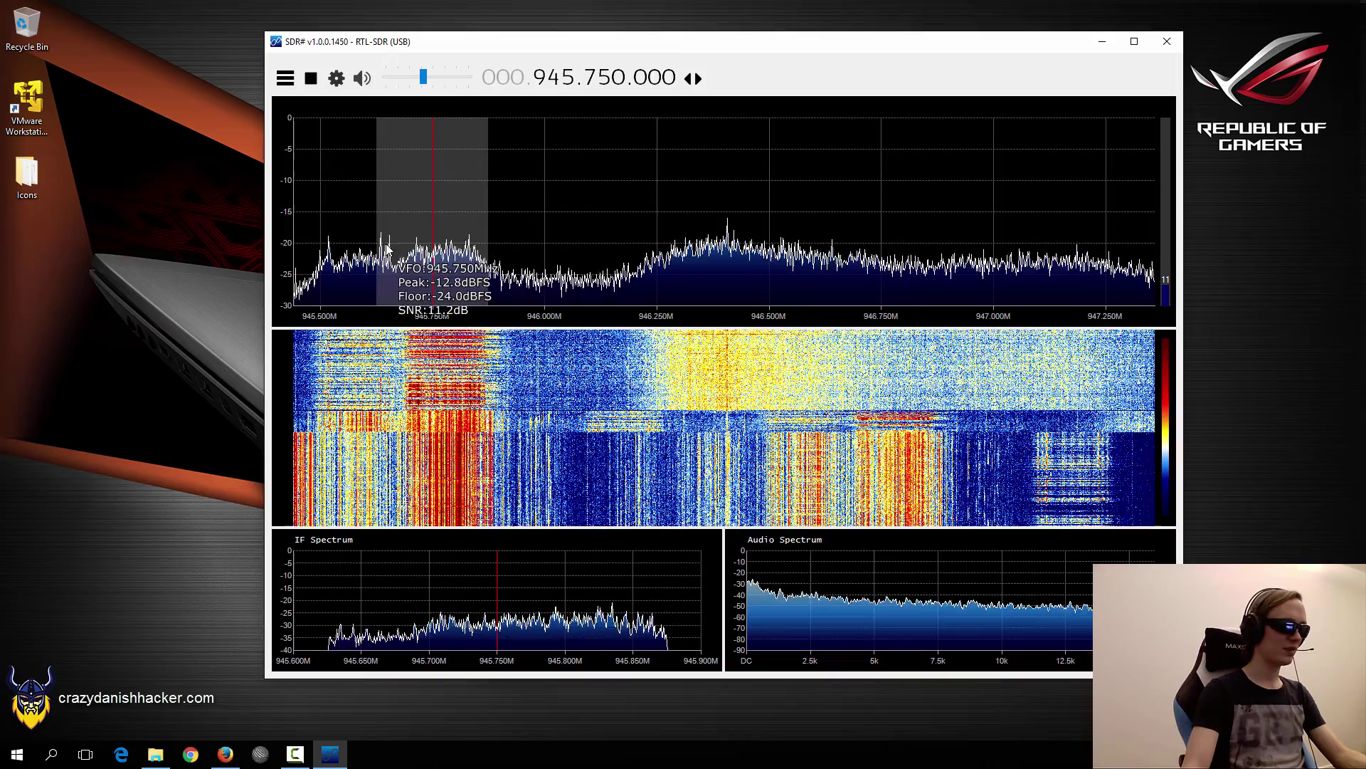
click(500, 254)
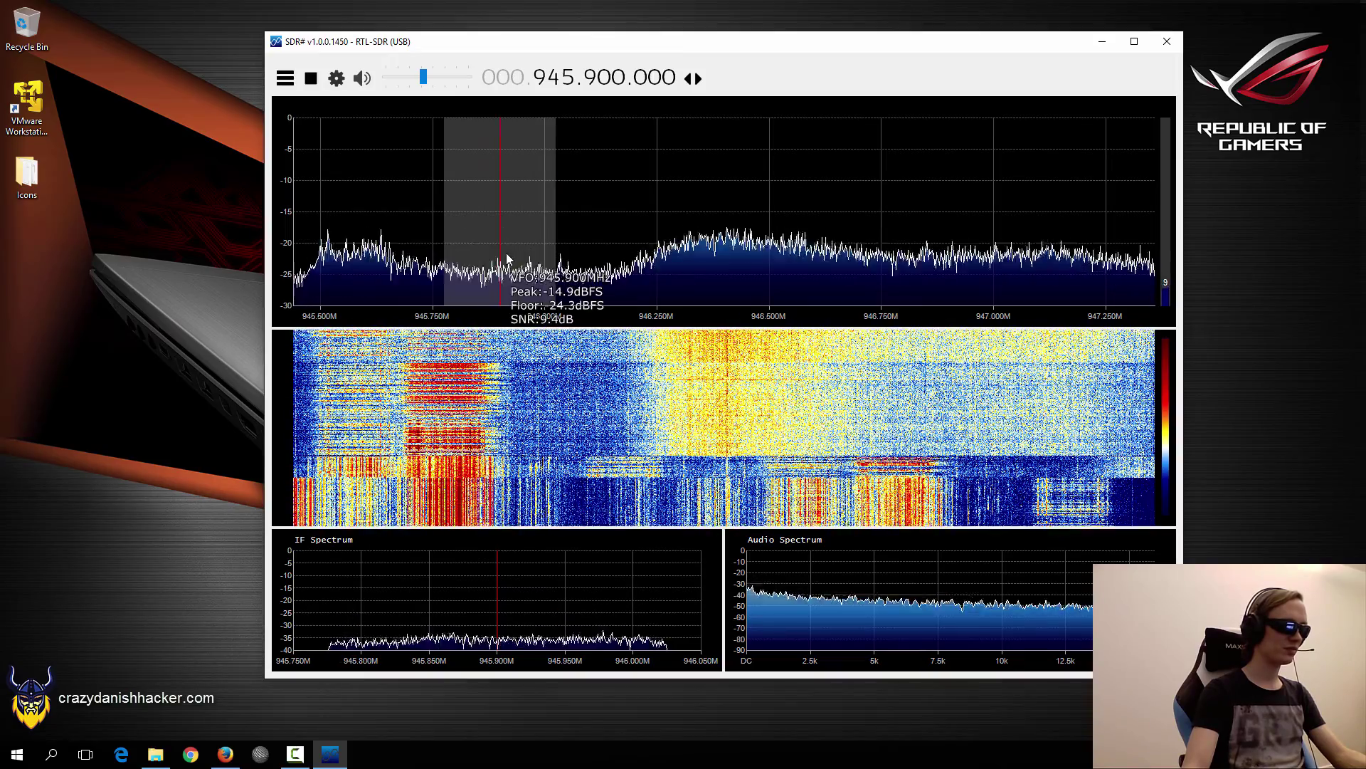
click(388, 255)
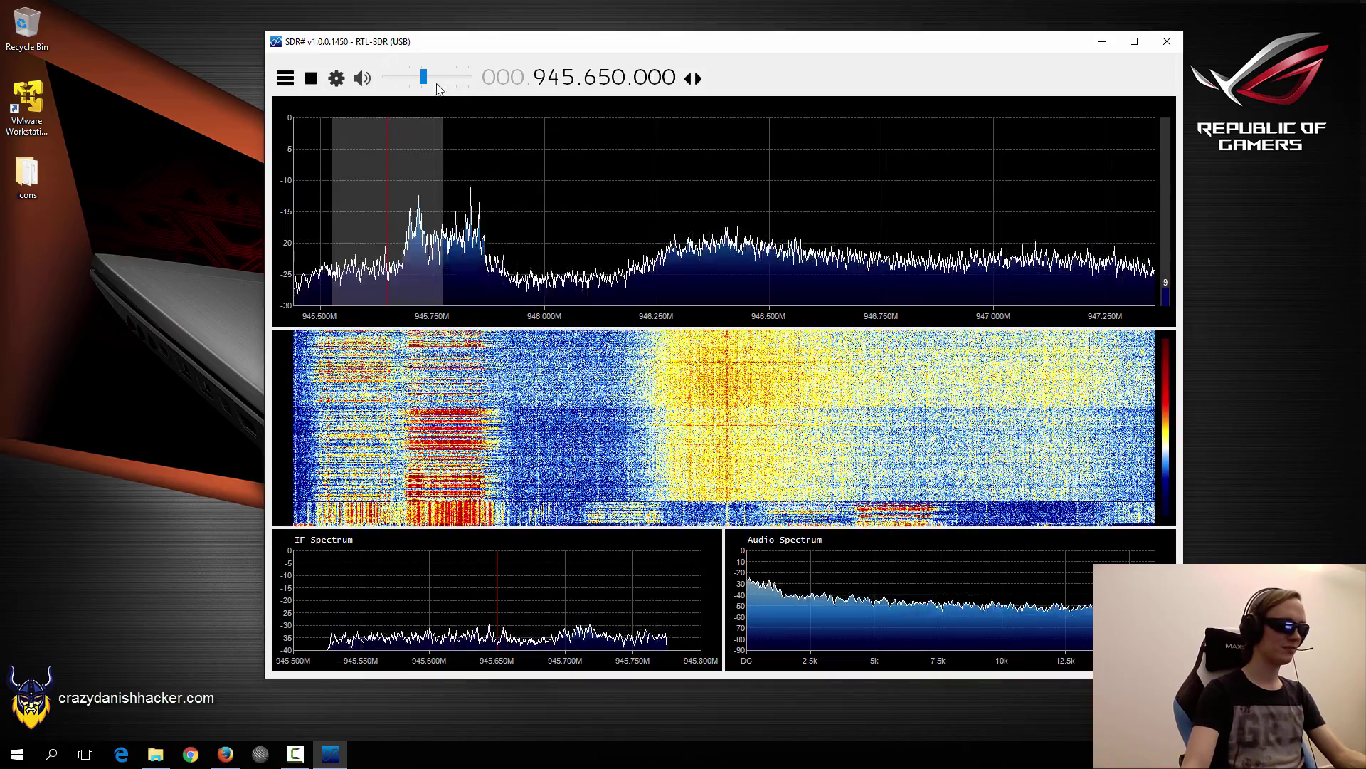
drag(425, 78, 442, 78)
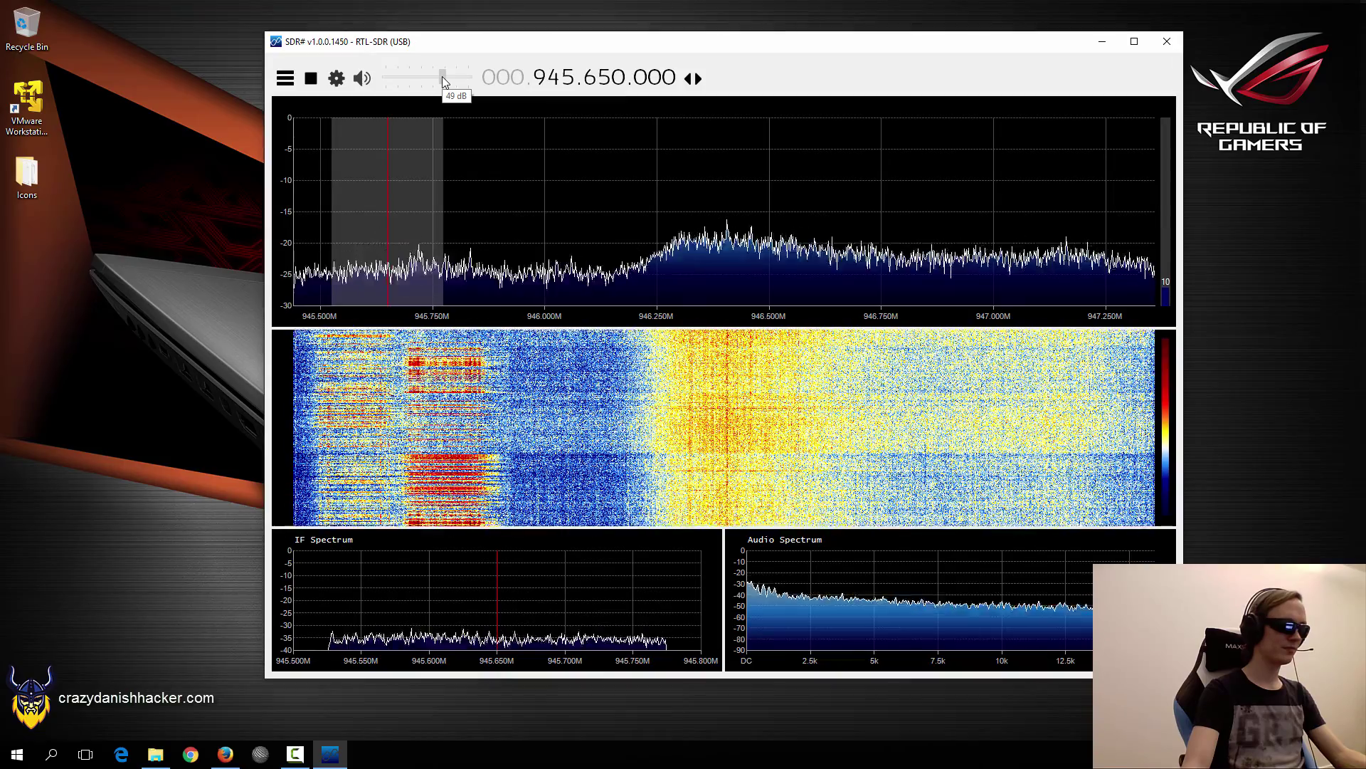
click(482, 243)
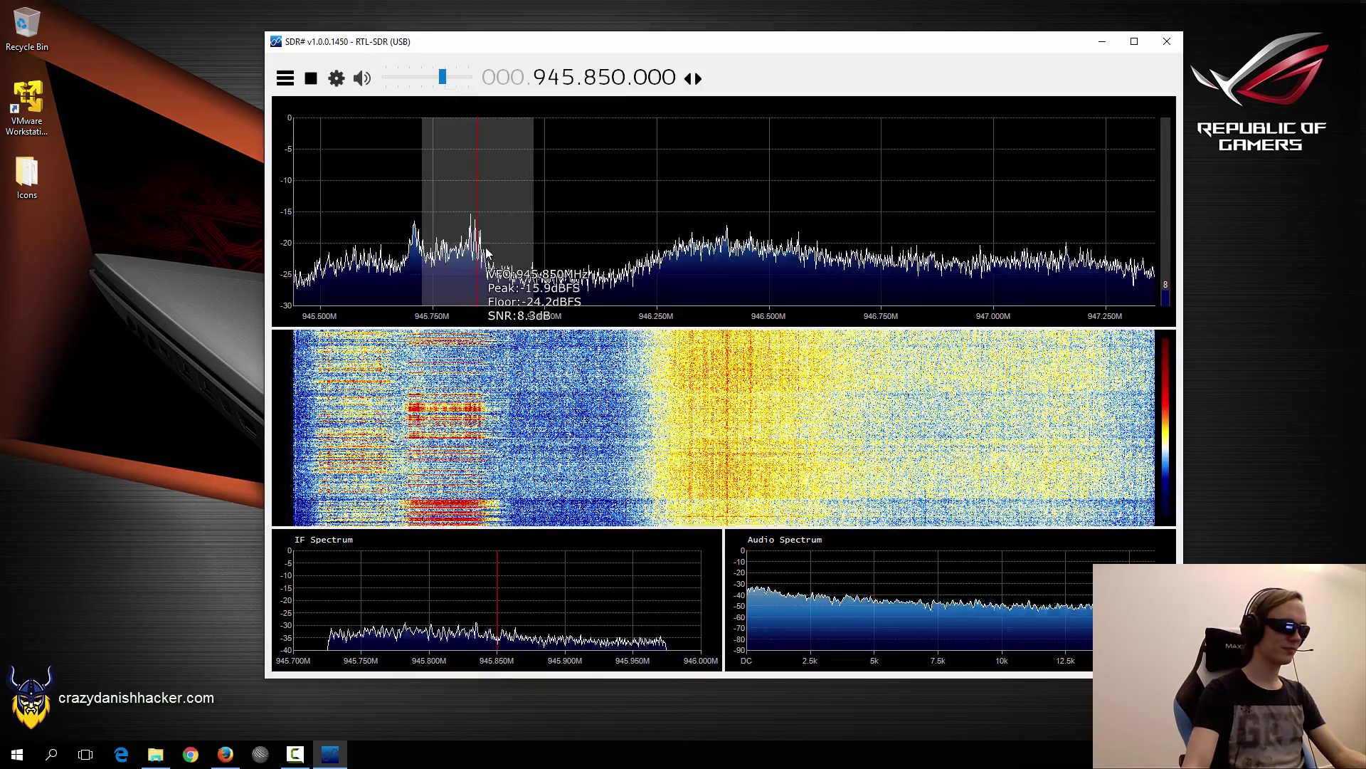
drag(442, 78, 421, 78)
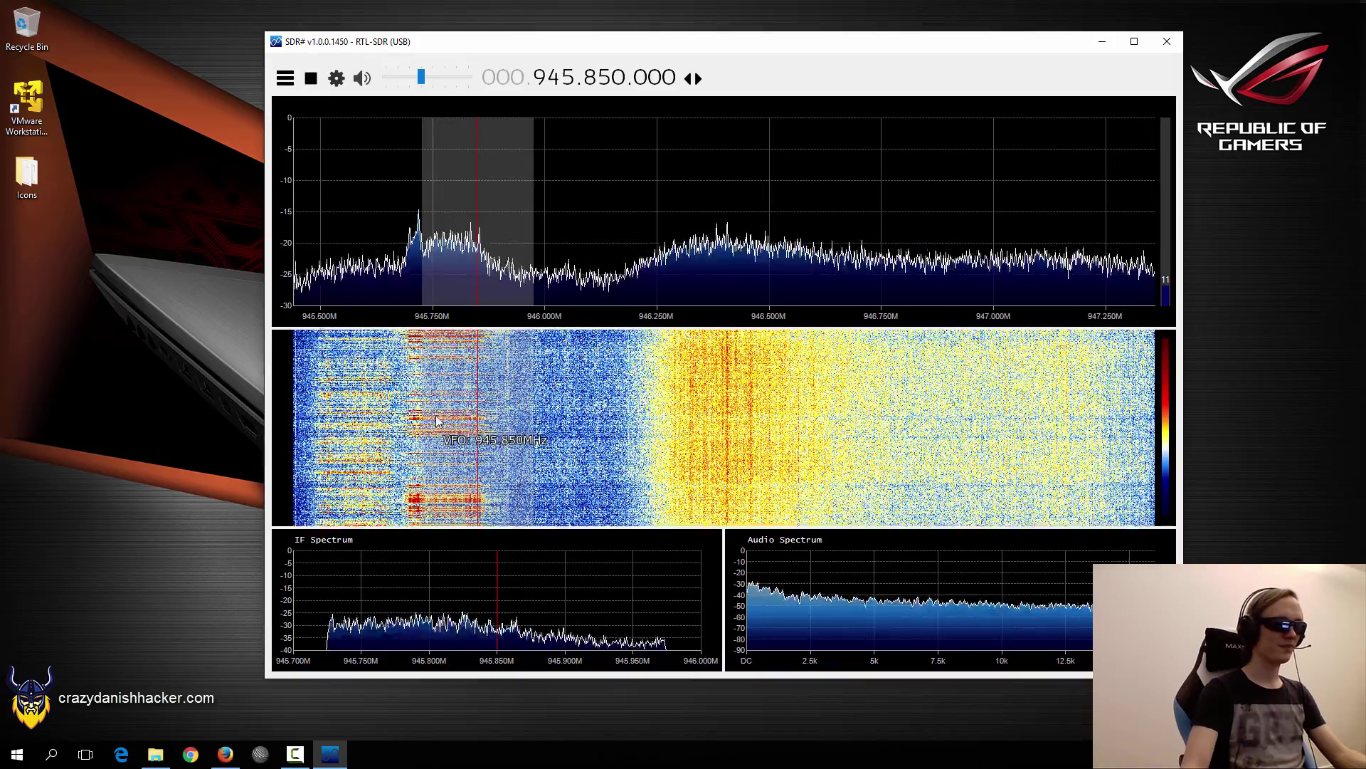
scroll(572, 81, up, 1)
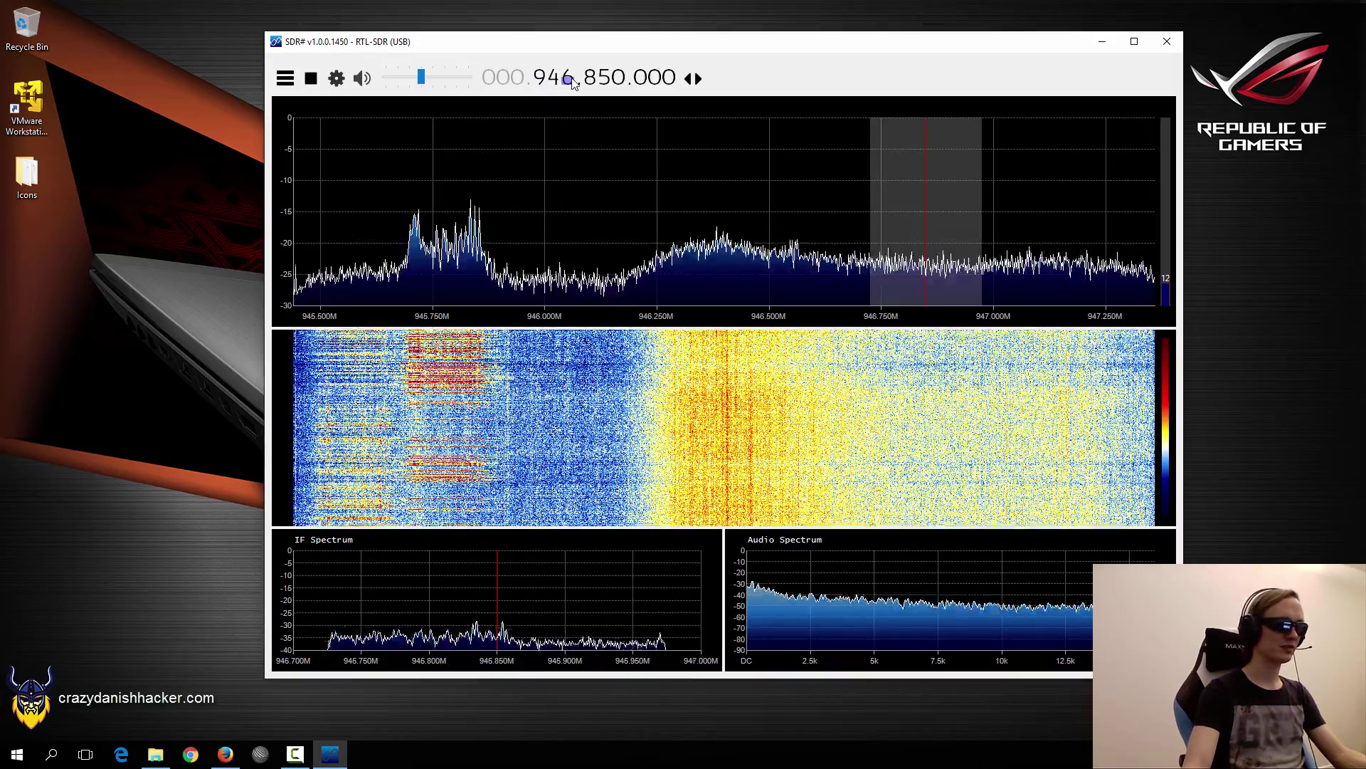
scroll(571, 80, up, 3)
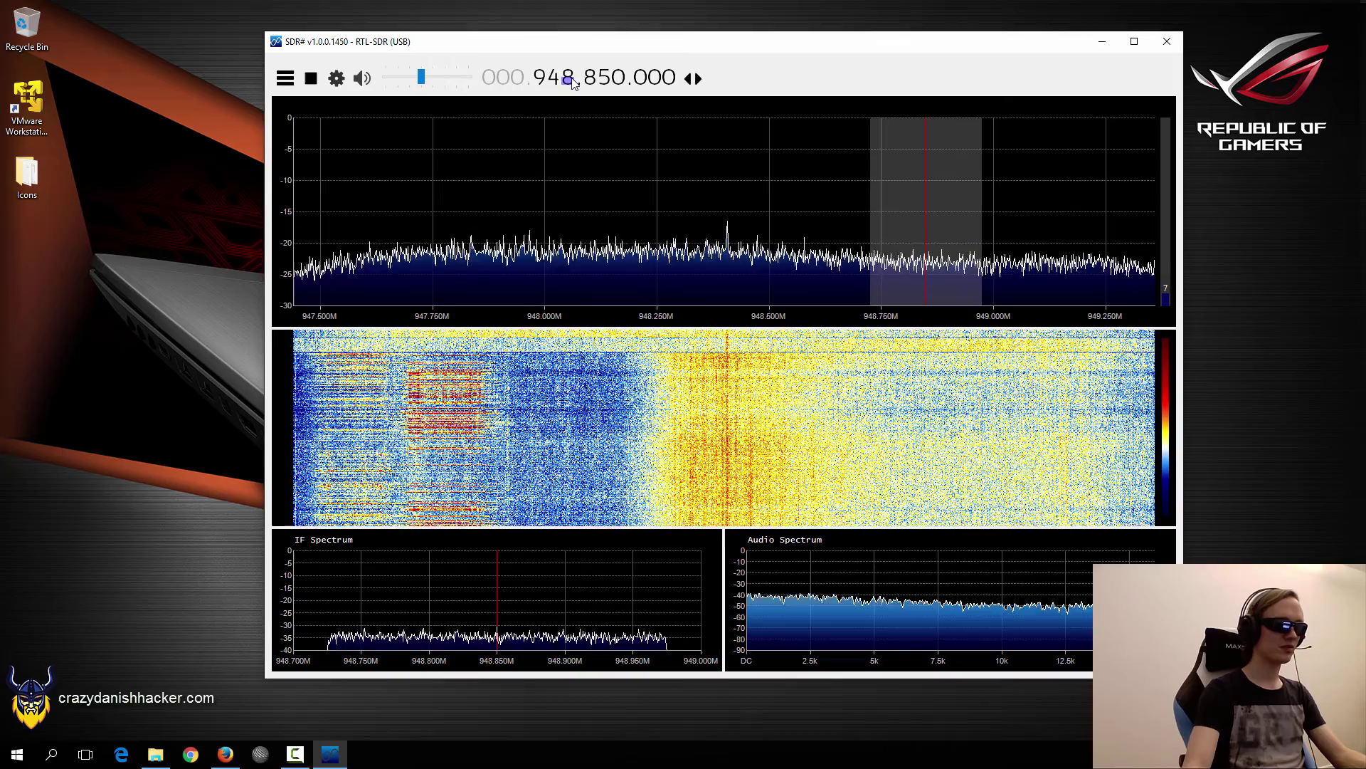
- Tune onto the strong signals at 951.150 and 951.350 MHz, then step up 1 MHz to 952.390 MHz
scroll(571, 80, up, 1)
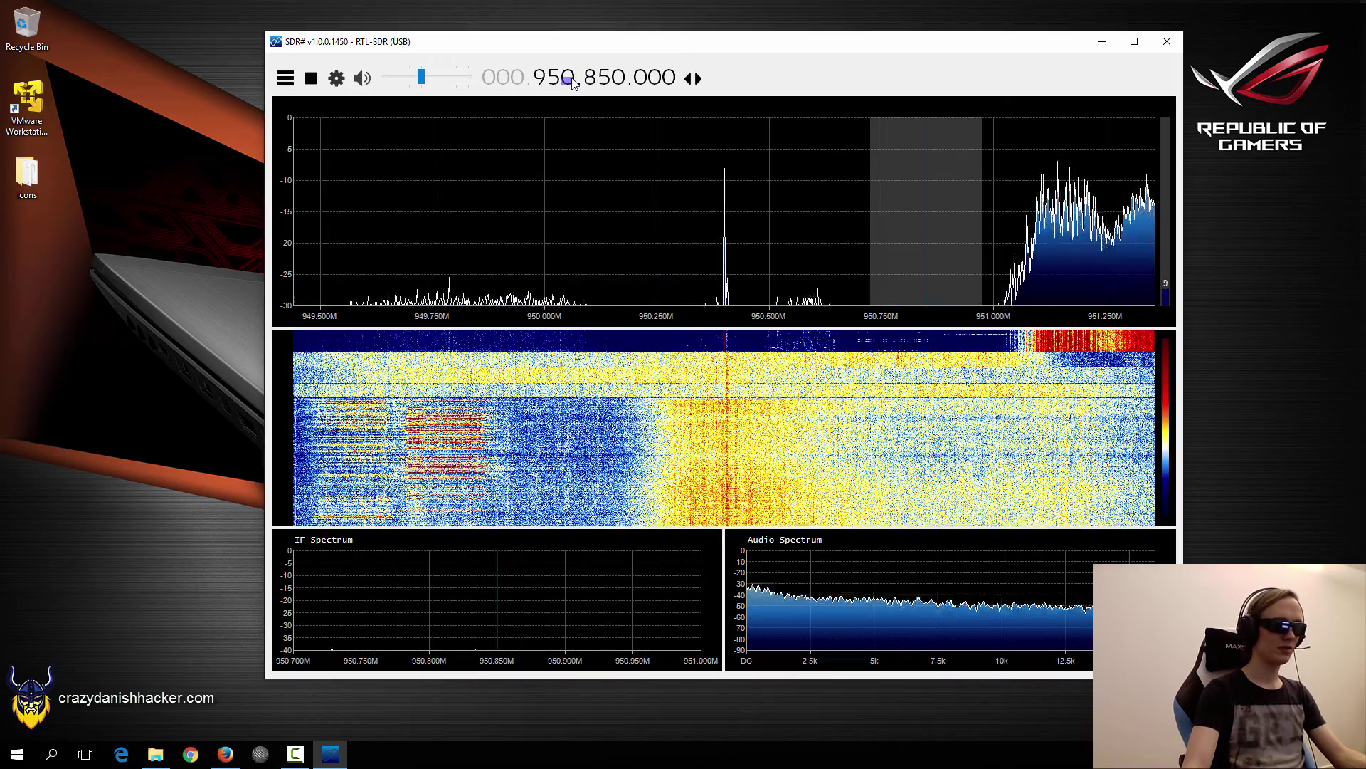
click(1054, 236)
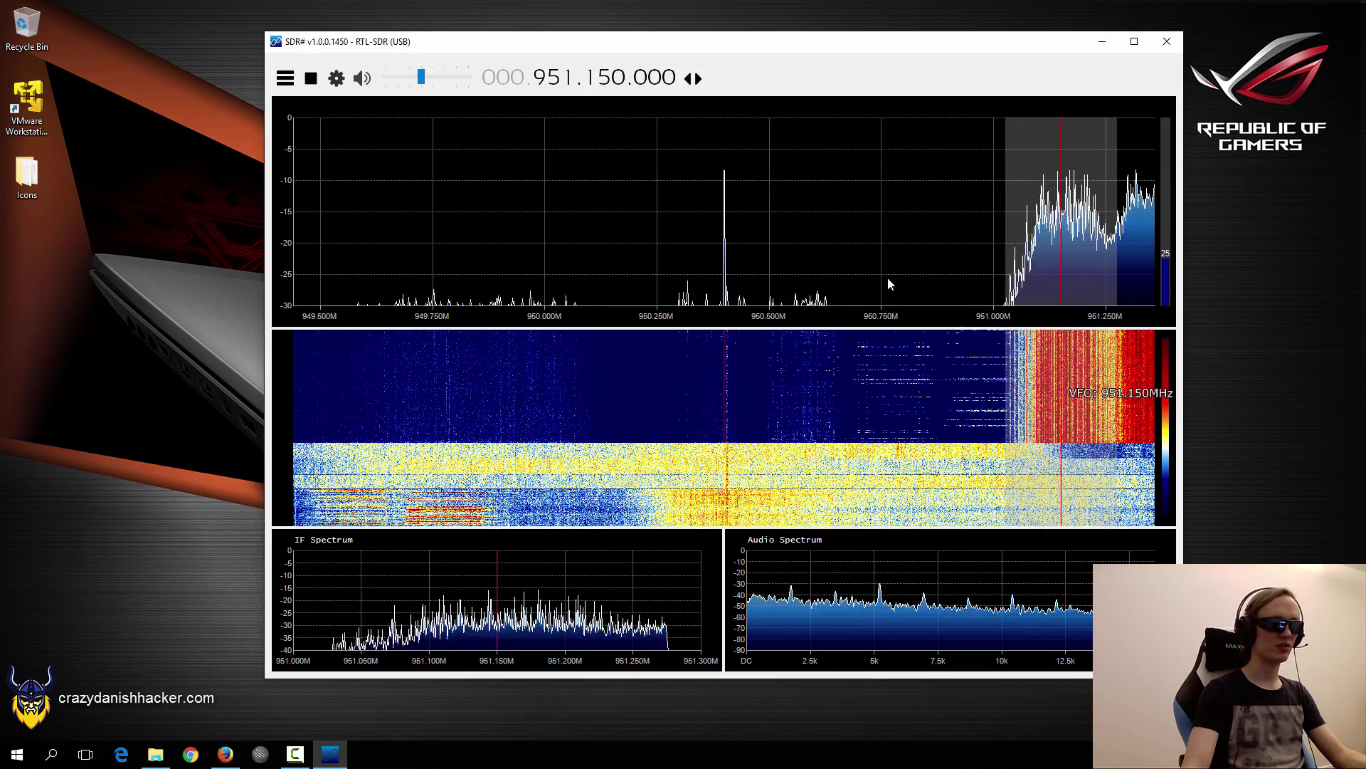
scroll(565, 78, up, 1)
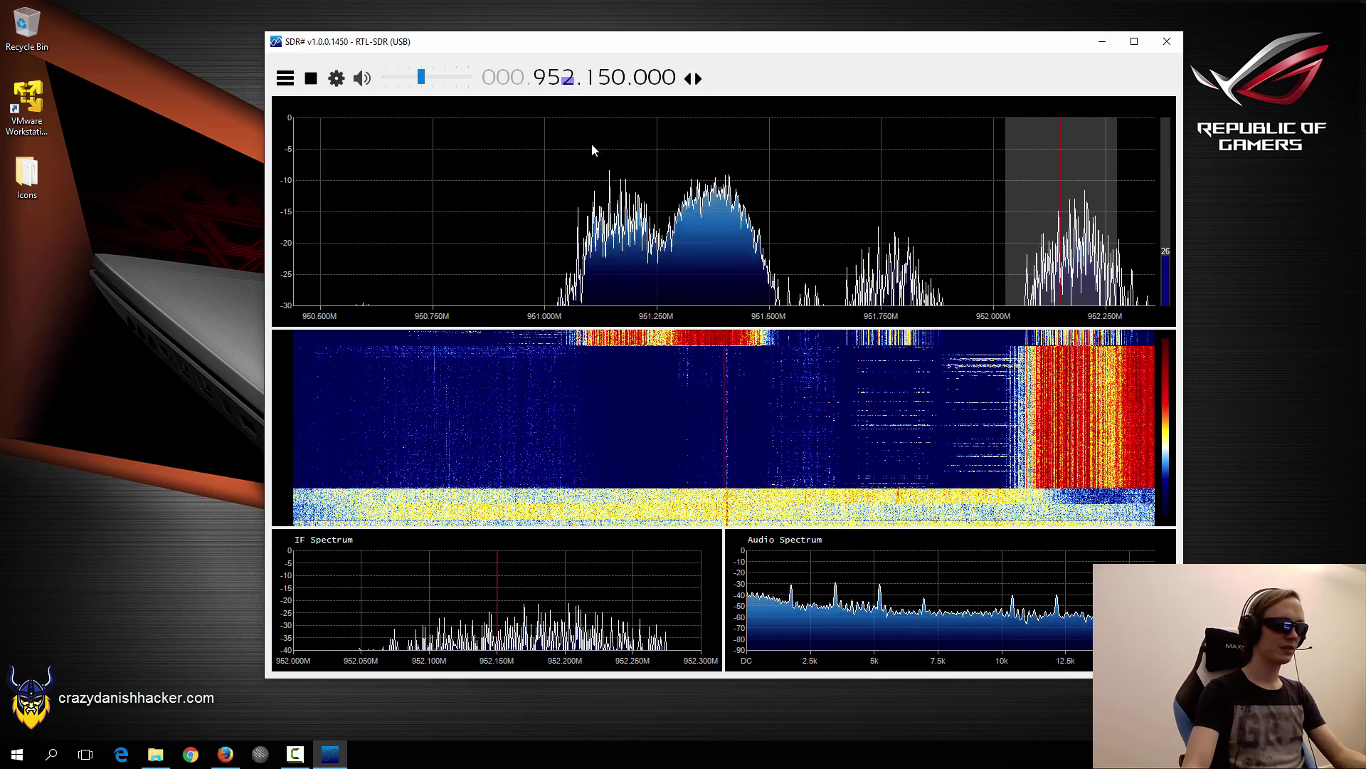
click(709, 267)
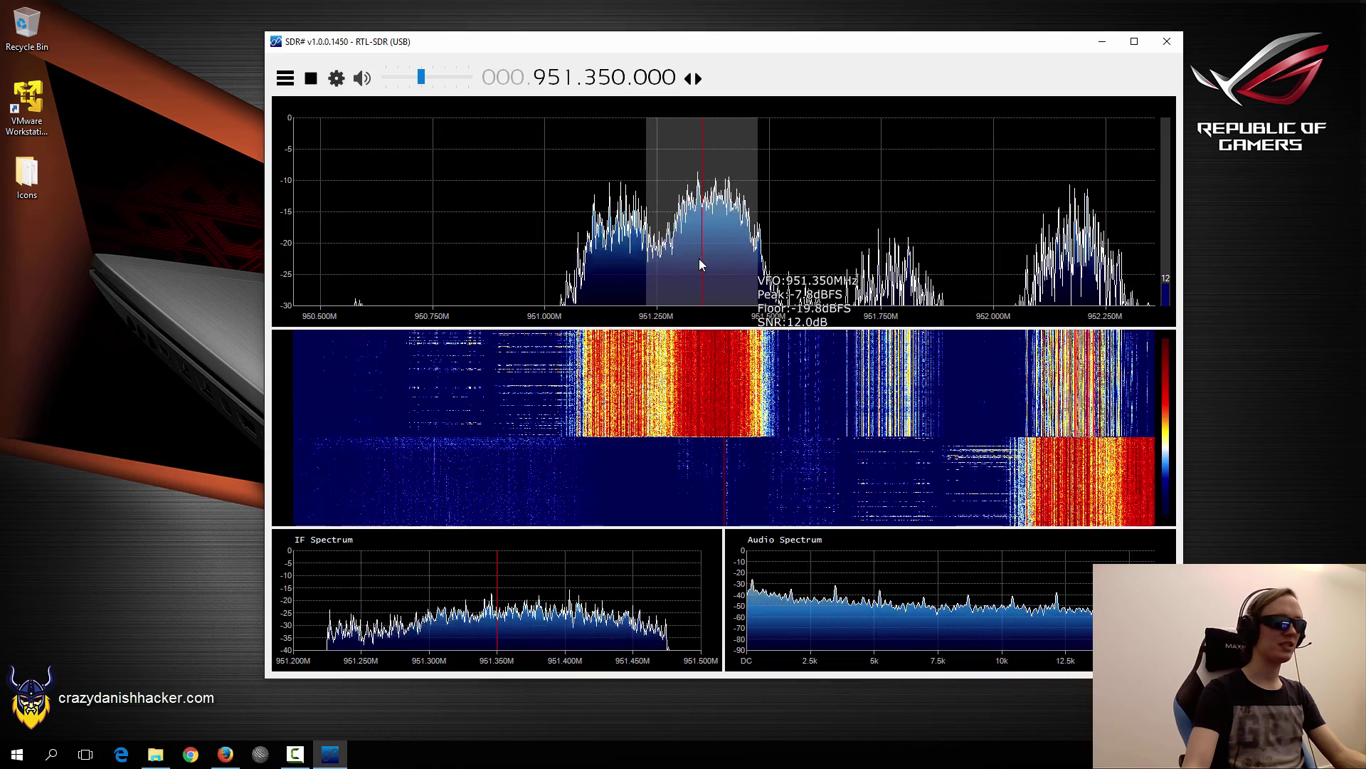
scroll(726, 292, up, 4)
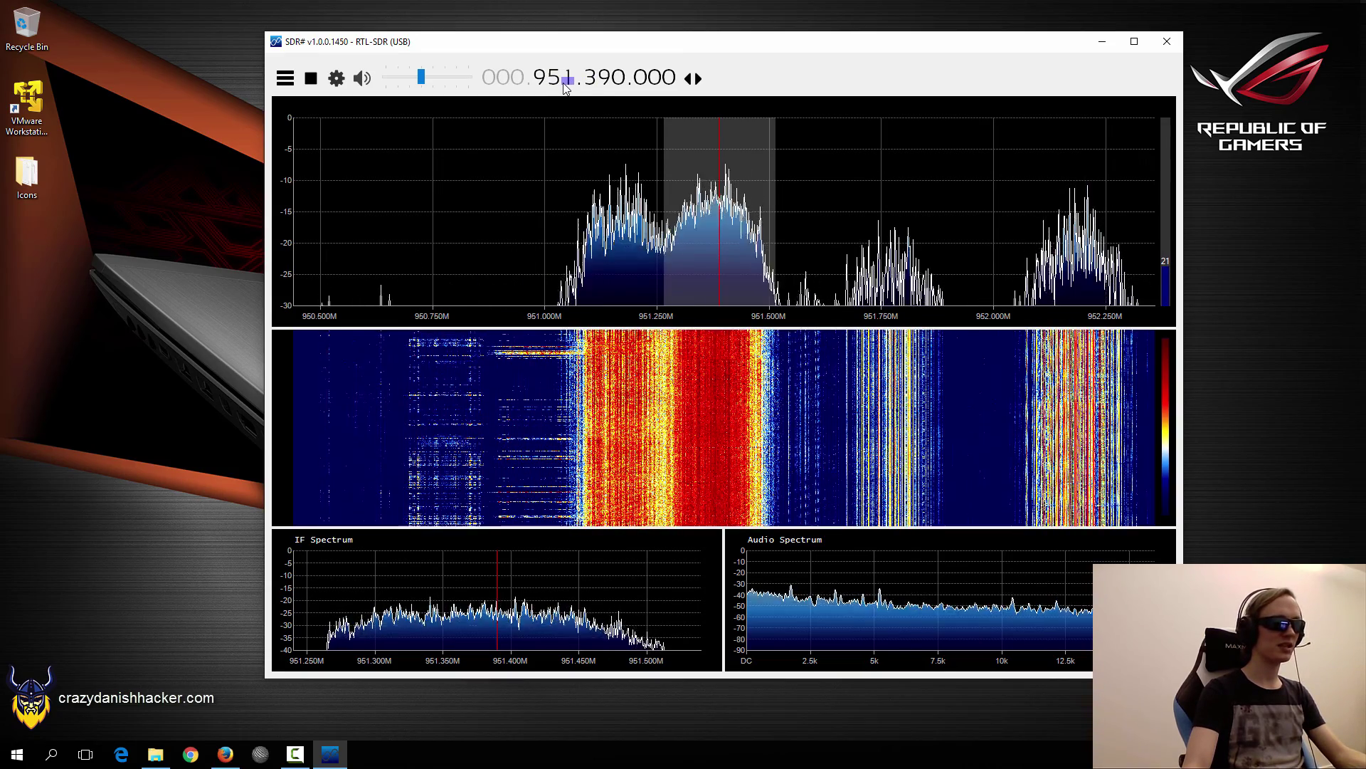
click(571, 78)
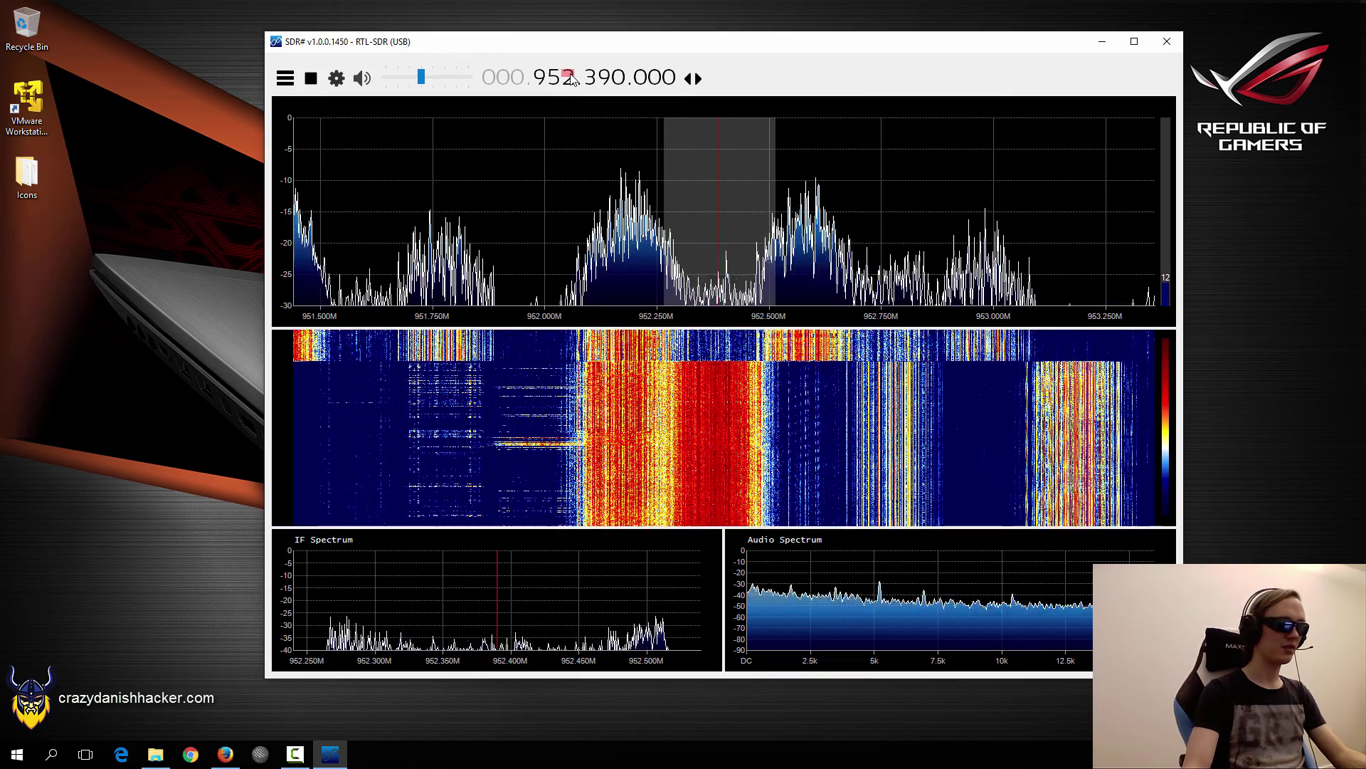
- Tune to the signals at 952.200 and 952.550 MHz, step up 1 MHz, and catch 953.800 MHz
click(635, 226)
click(791, 258)
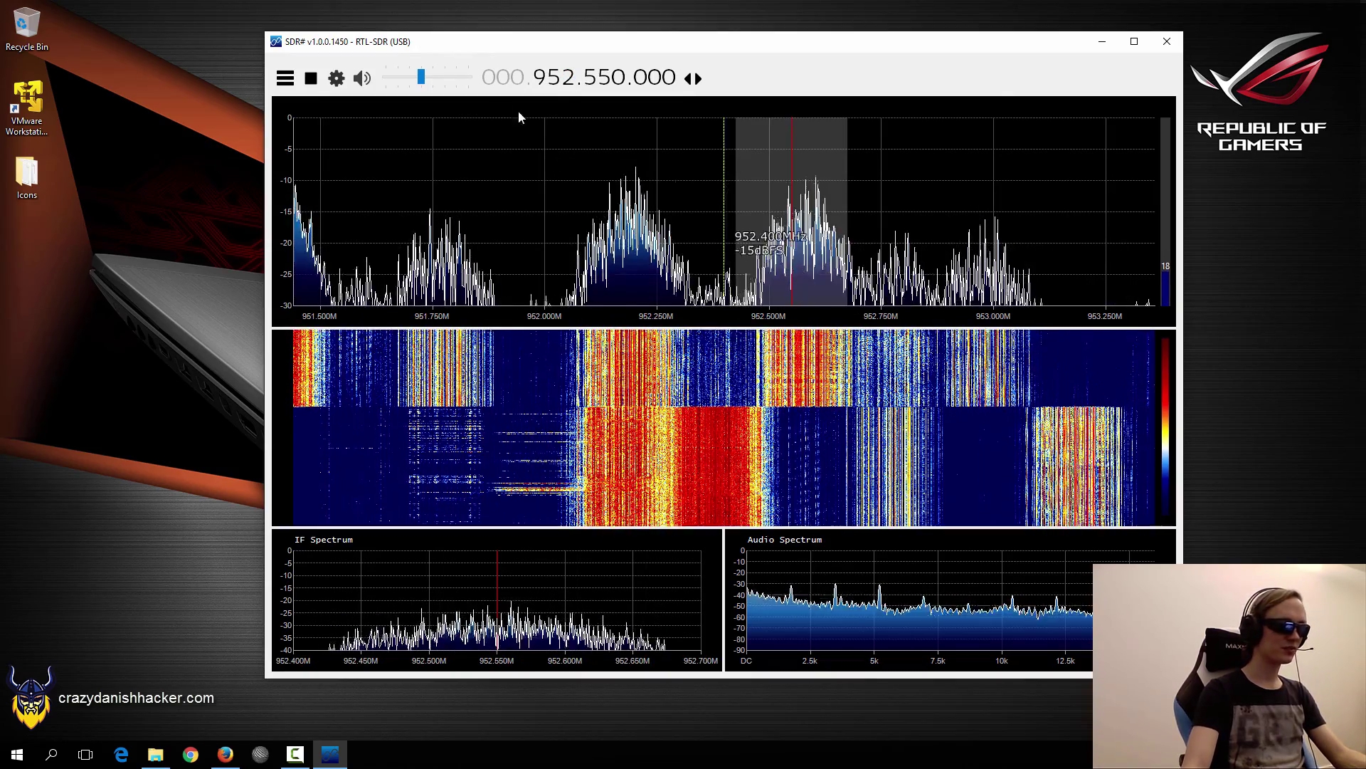
click(567, 78)
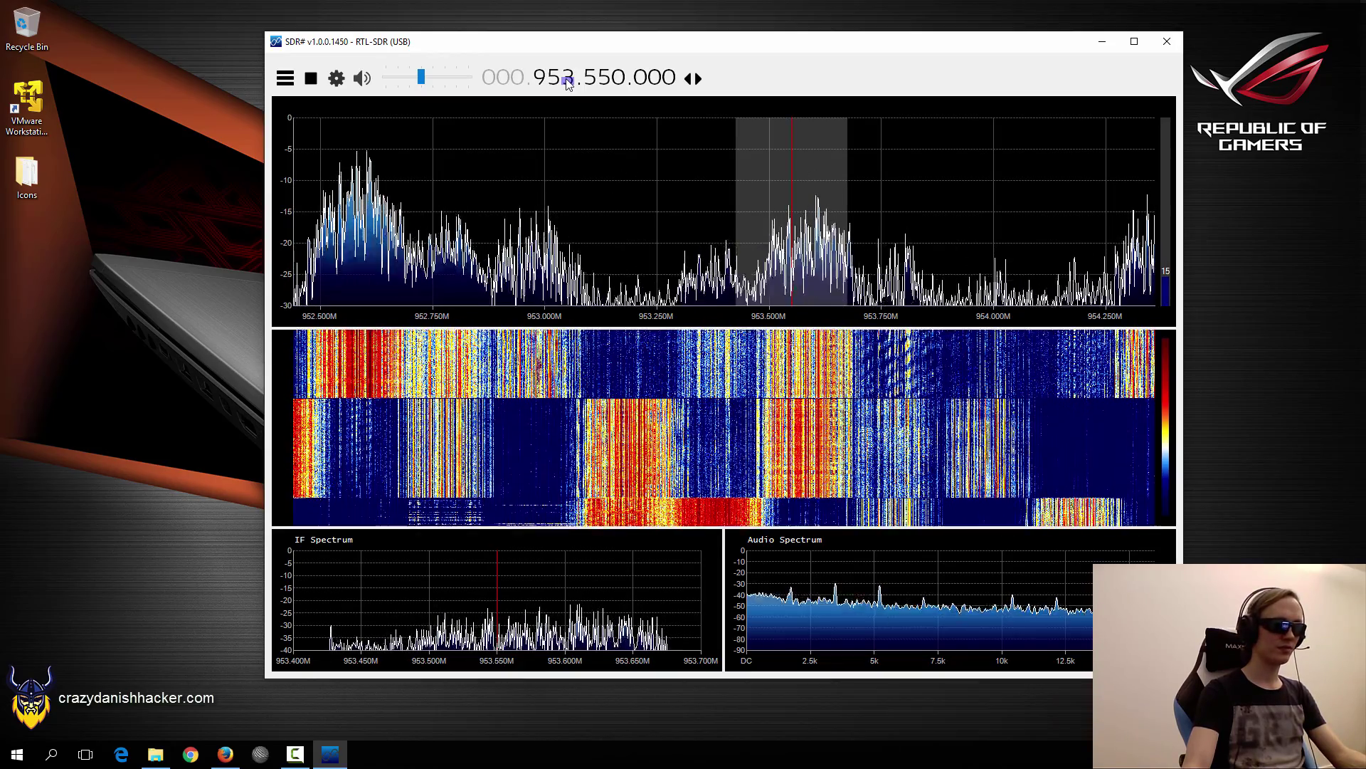
click(908, 377)
- Tune onto the strong signal near 954.600 MHz, then move up to 957.600 MHz
scroll(573, 76, up, 2)
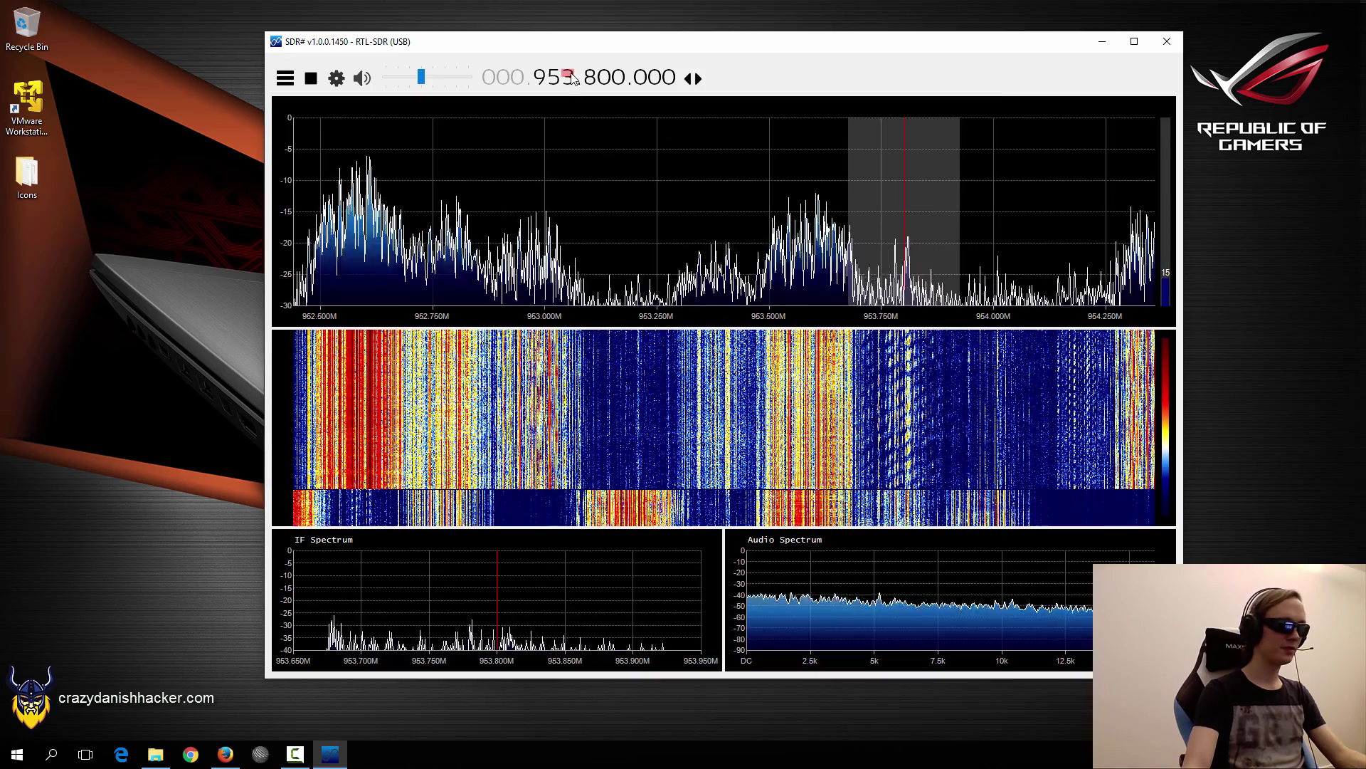
scroll(574, 76, down, 1)
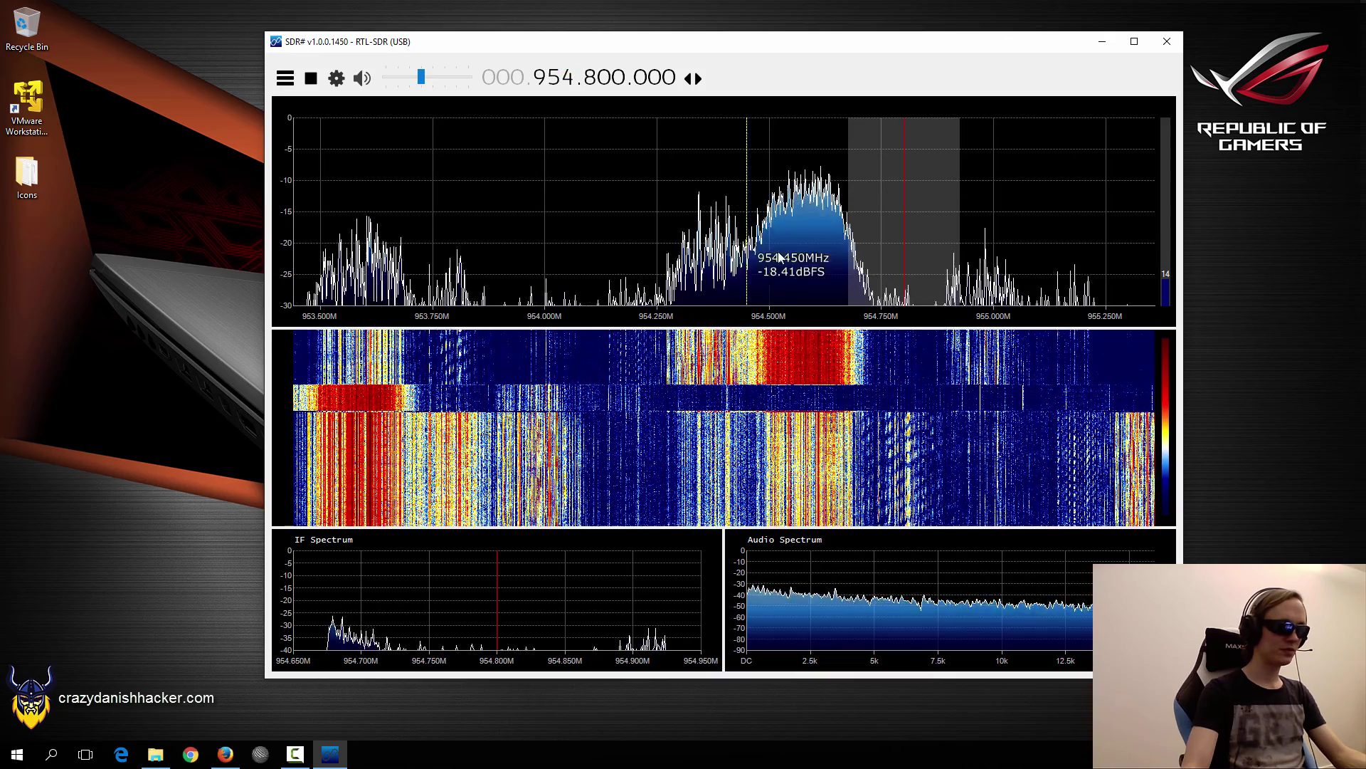
click(805, 258)
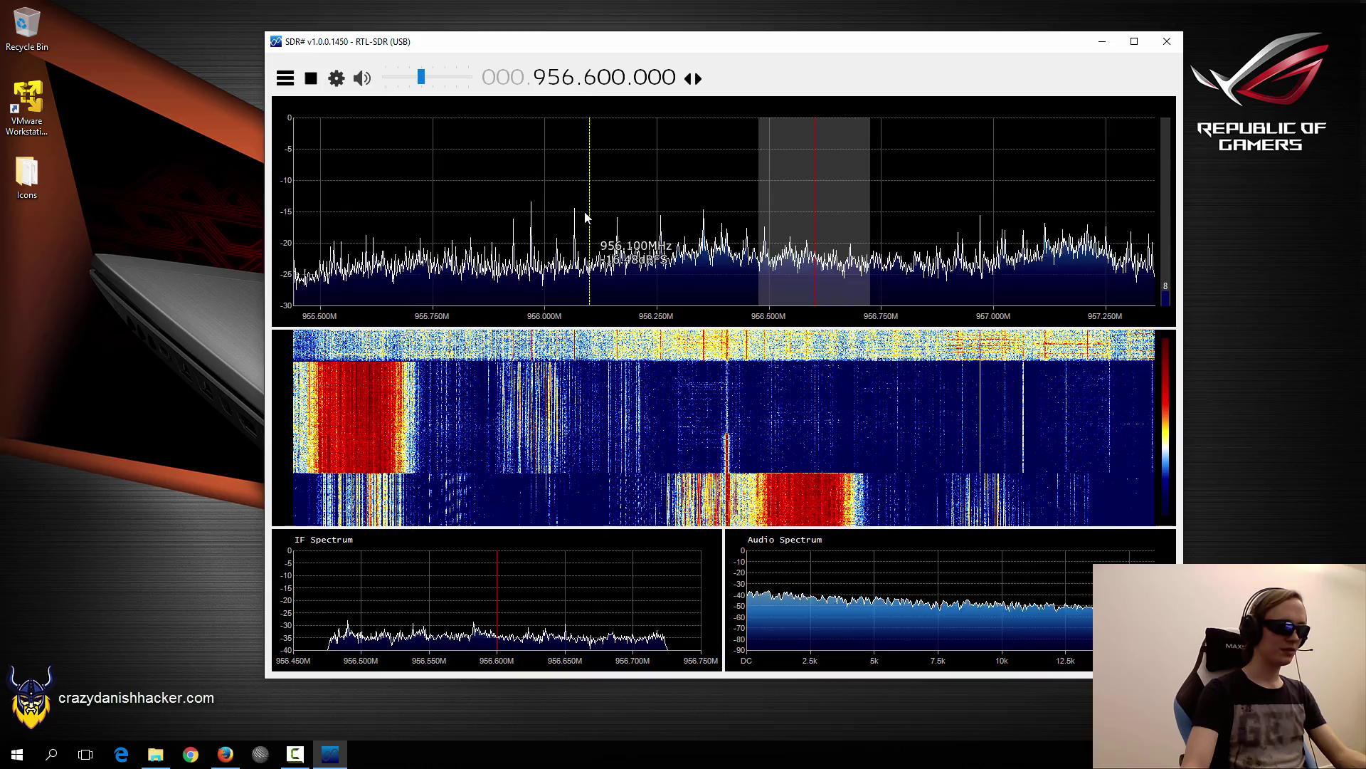
scroll(573, 84, up, 1)
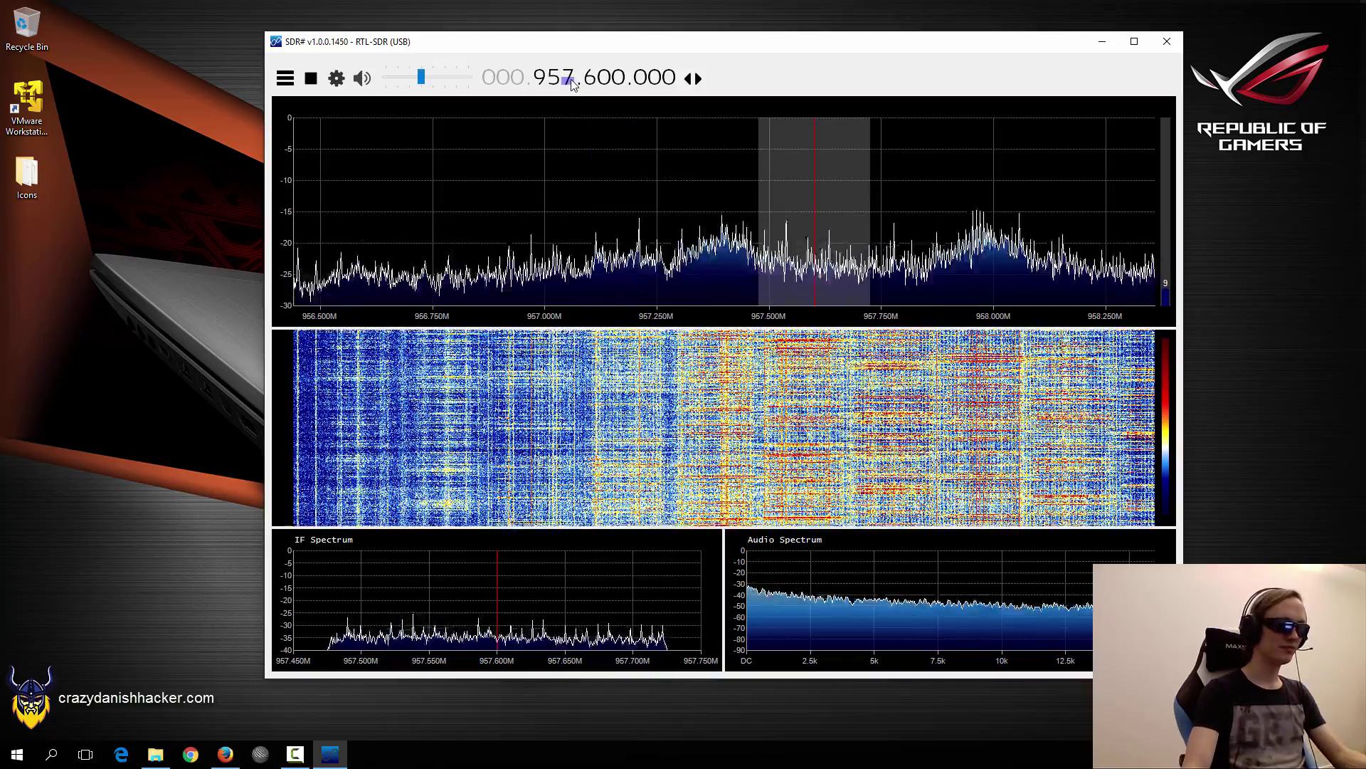
- Scroll up to about 959.6 MHz, lock onto the strong 960.000 MHz peak, and stop the radio
scroll(571, 84, up, 1)
scroll(572, 83, up, 1)
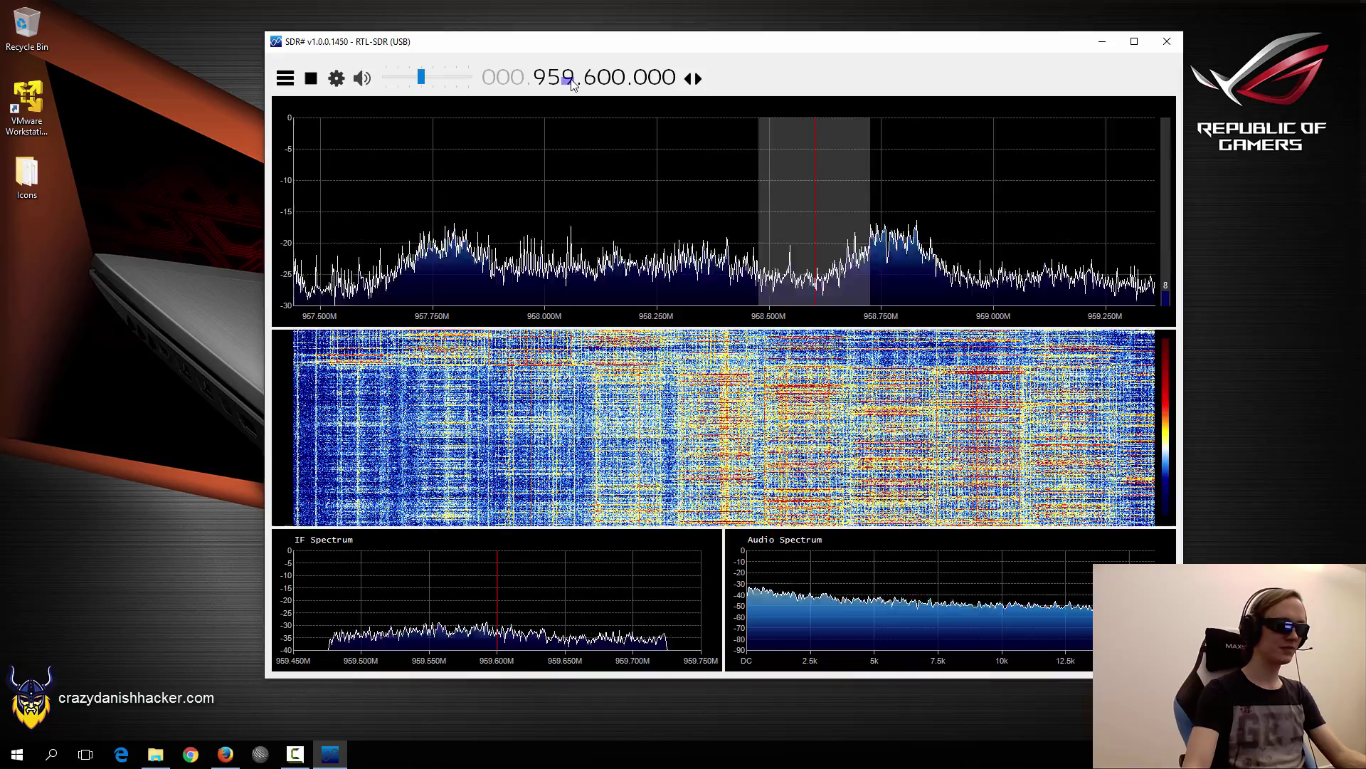
click(994, 221)
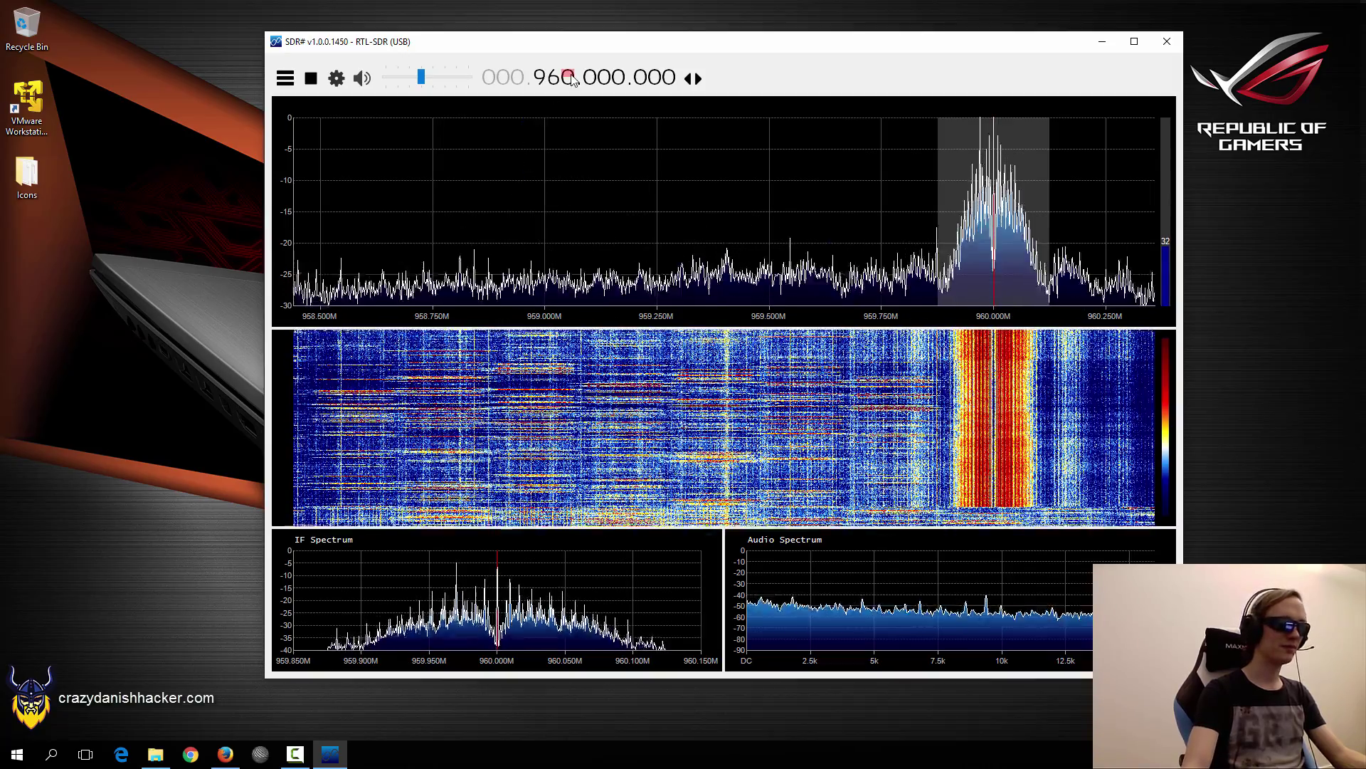
click(311, 79)
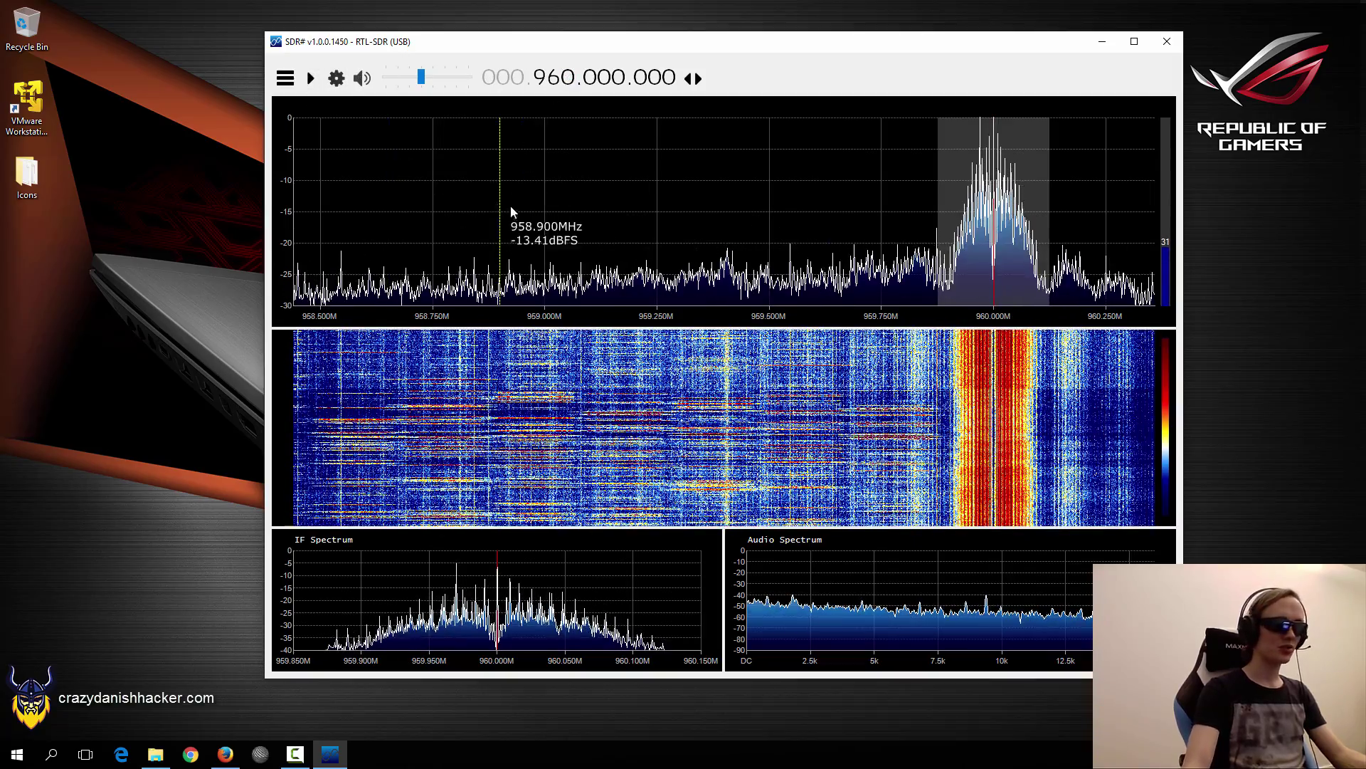